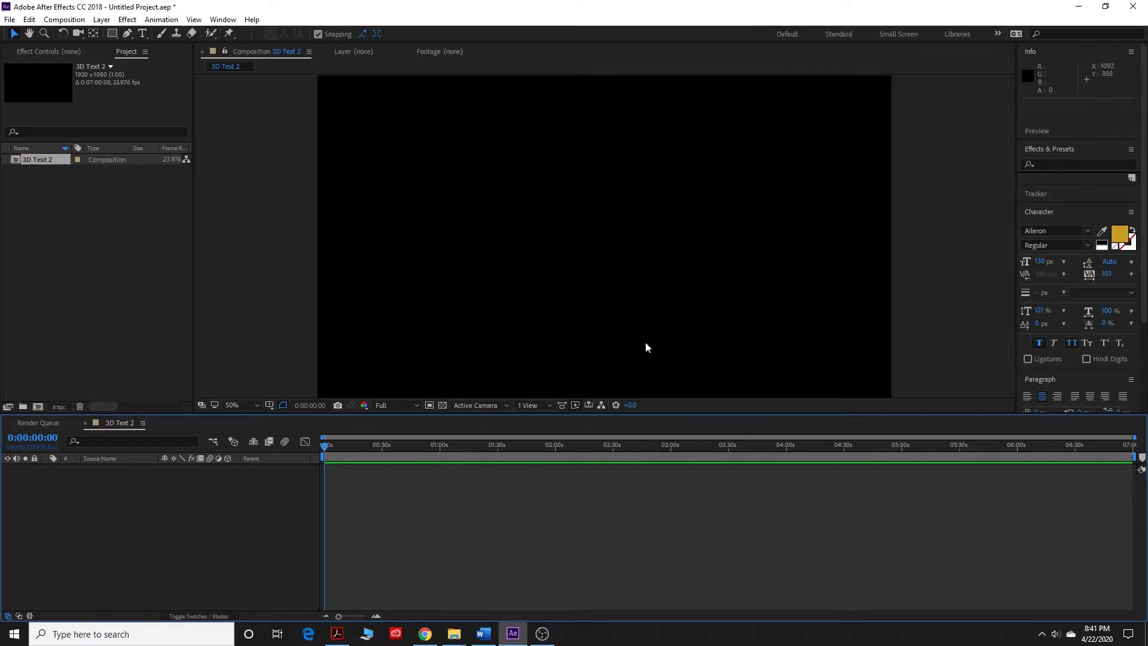
Step: Create a text layer in the viewer reading 'KH Media'
{"action": "left_click", "coordinate": [141, 34]}
{"action": "left_click", "coordinate": [452, 210]}
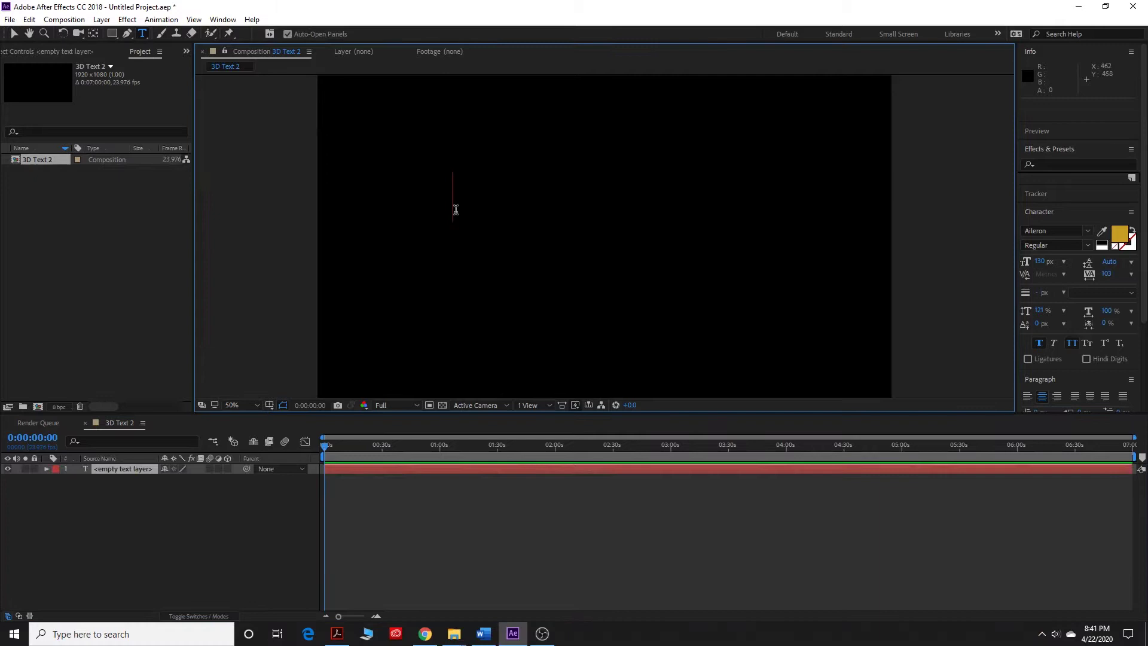
{"action": "type", "text": "K"}
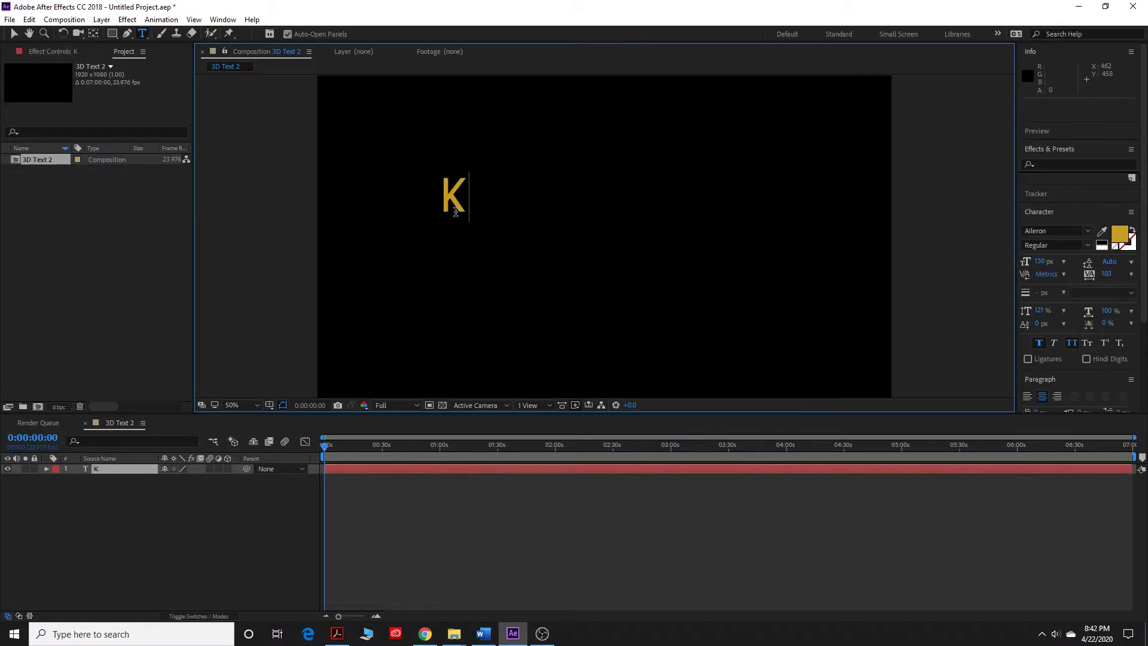
{"action": "type", "text": "H Media"}
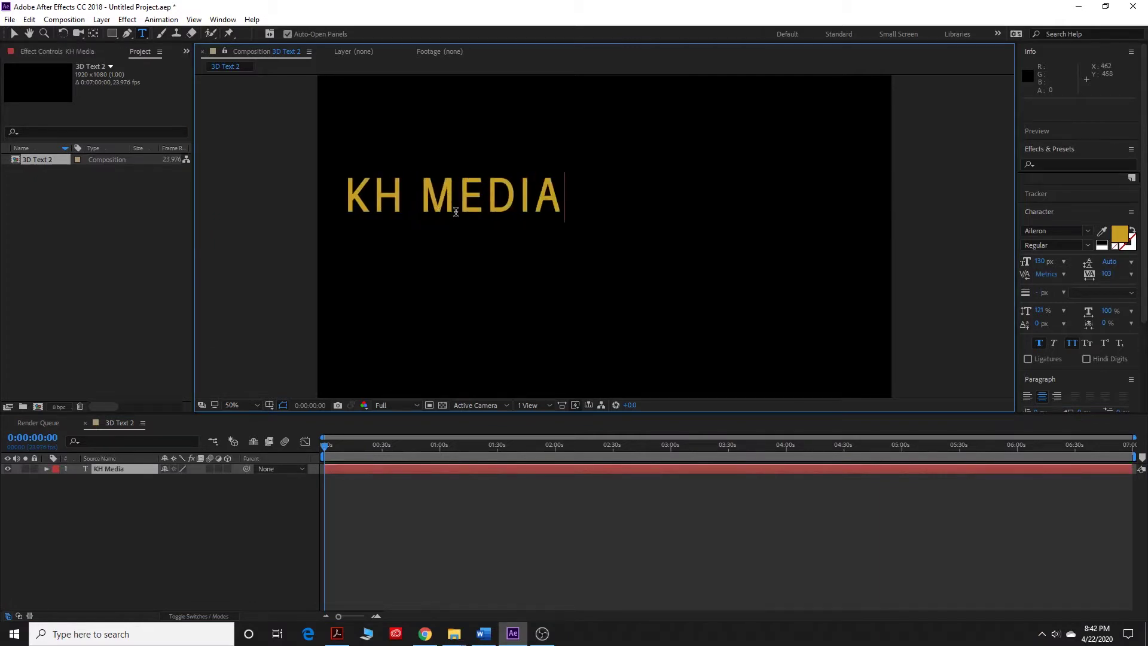
Step: Centre the KH MEDIA text in the frame and turn on its layer's 3D switch
{"action": "left_click", "coordinate": [14, 34]}
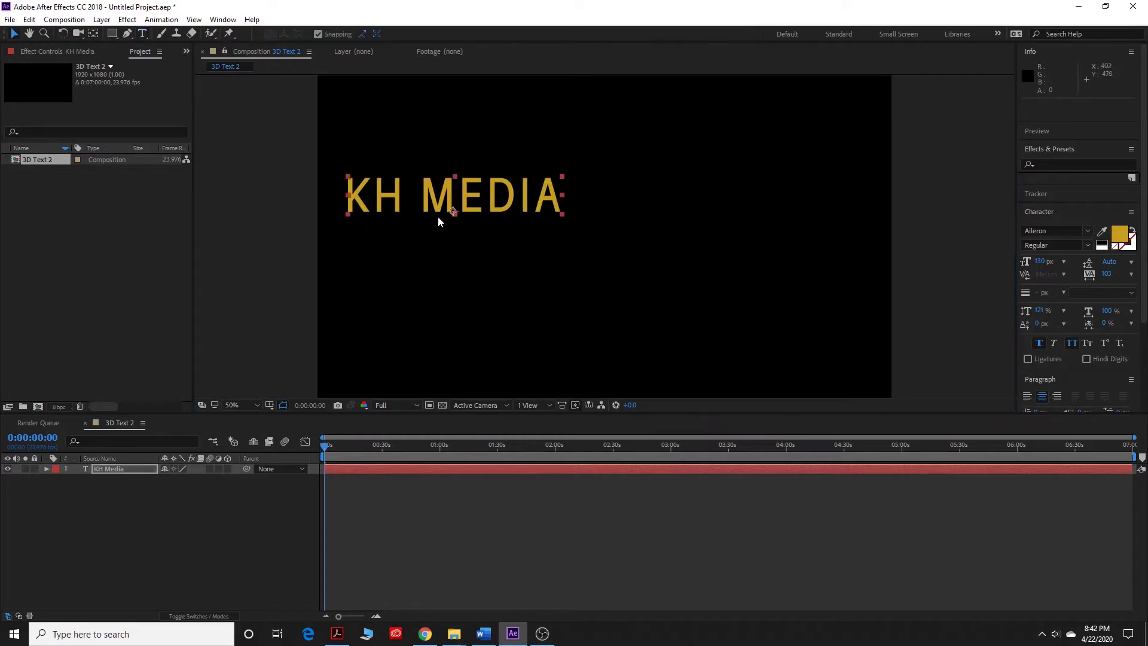
{"action": "left_click_drag", "start_coordinate": [437, 217], "coordinate": [689, 252]}
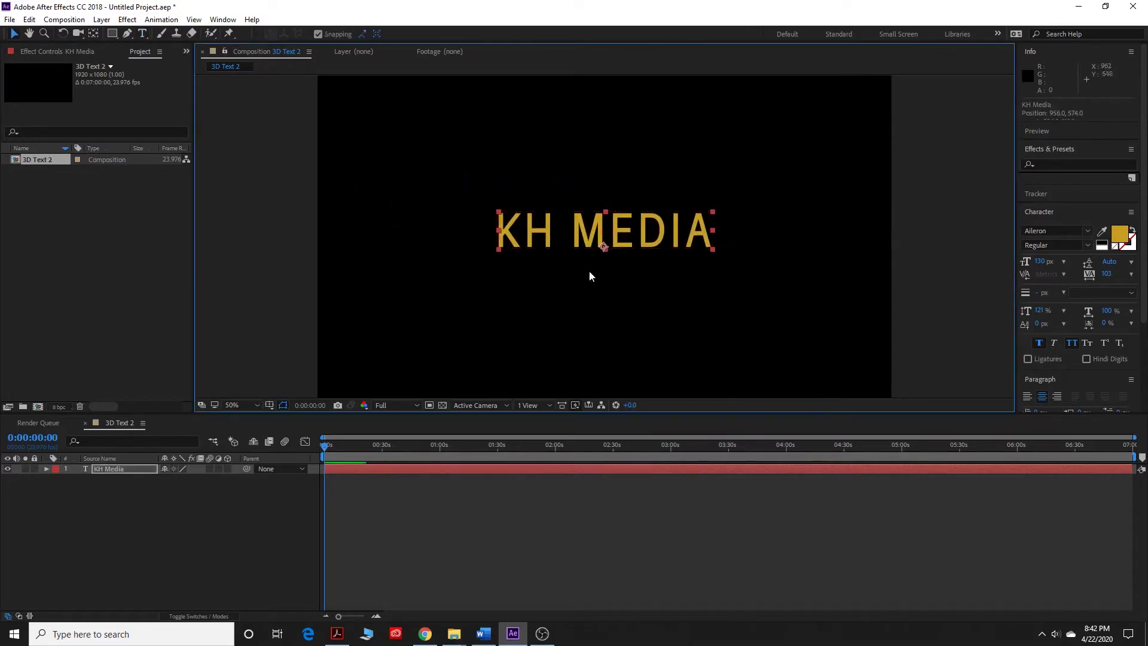
{"action": "left_click", "coordinate": [227, 469]}
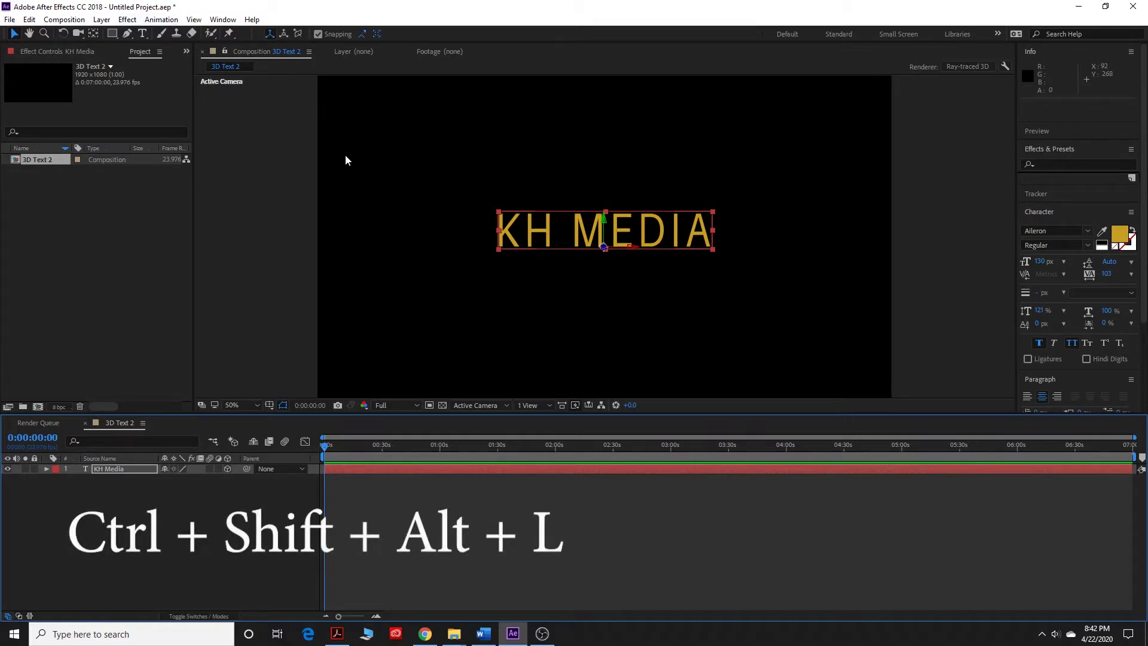
Step: Add a Spot light with slightly lowered intensity, then deselect it
{"action": "key", "text": "ctrl+shift+alt+l"}
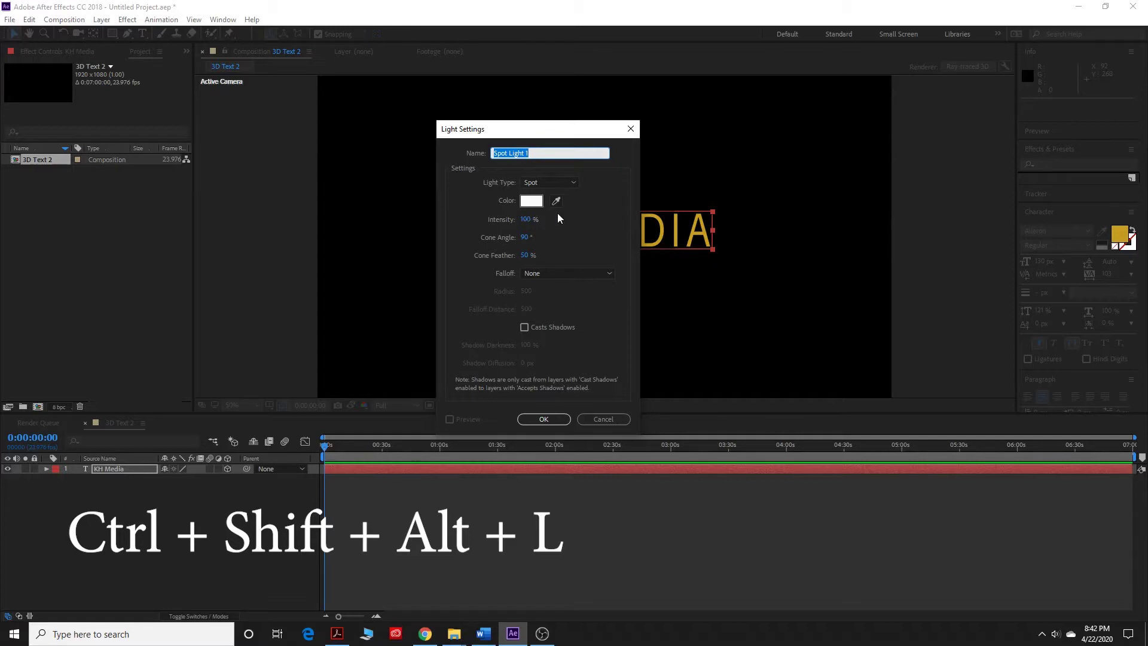
{"action": "mouse_move", "coordinate": [530, 220]}
{"action": "left_mouse_down"}
{"action": "mouse_move", "coordinate": [511, 219]}
{"action": "mouse_move", "coordinate": [529, 221]}
{"action": "left_mouse_up"}
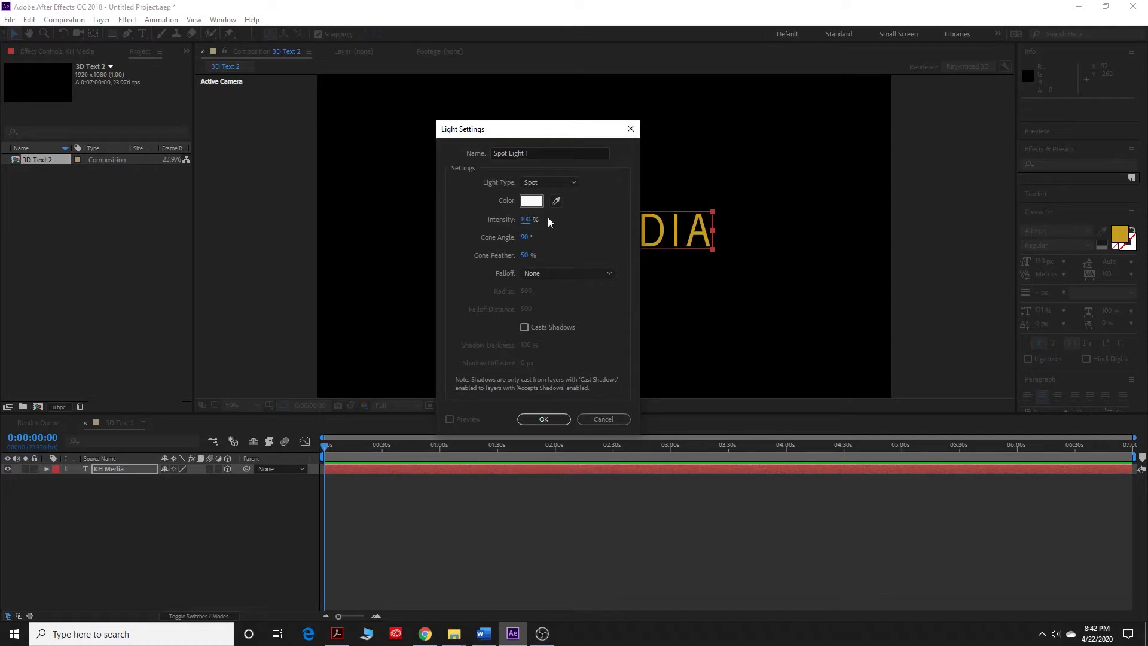
{"action": "left_click", "coordinate": [573, 183]}
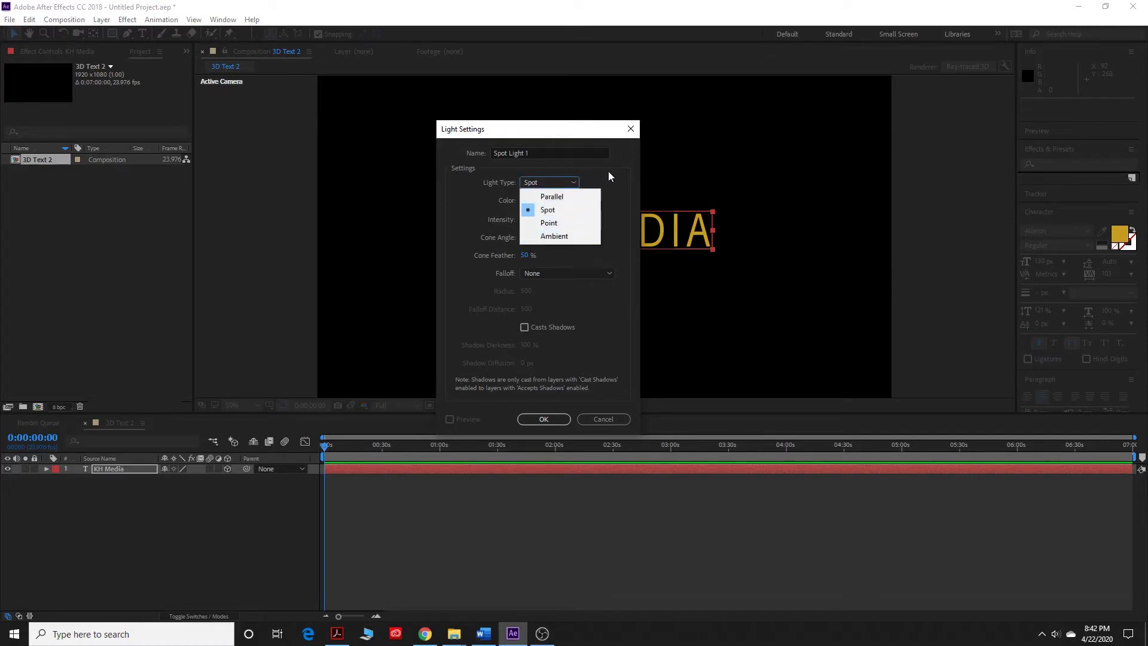
{"action": "left_click", "coordinate": [608, 171]}
{"action": "left_click", "coordinate": [543, 419]}
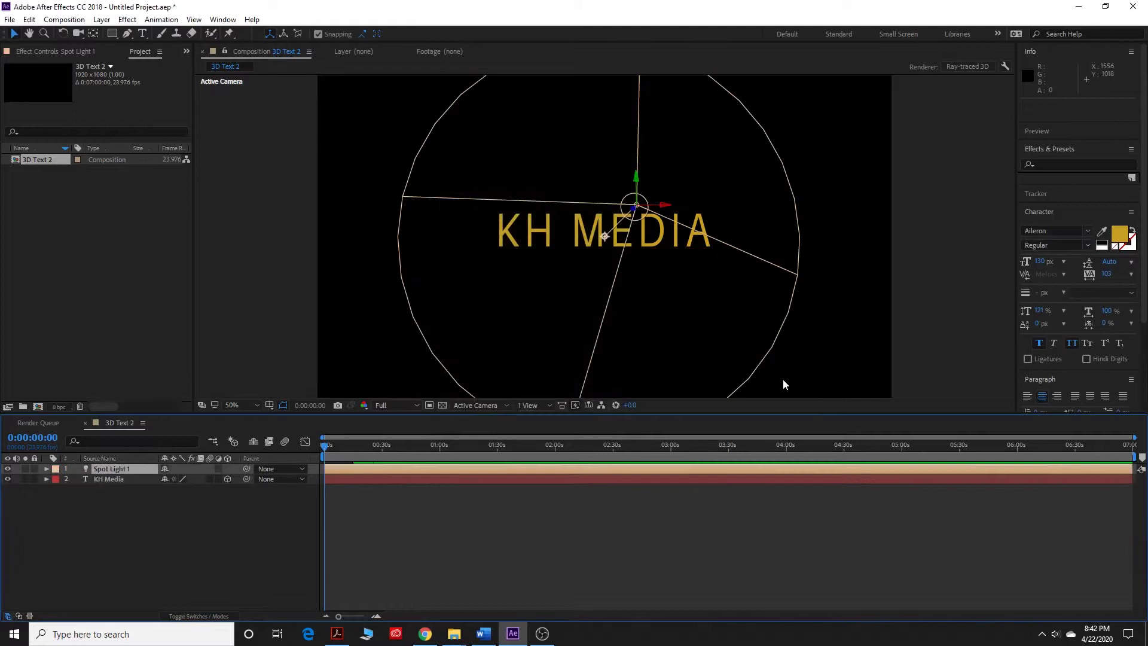
{"action": "left_click", "coordinate": [476, 328]}
Step: Add a second light with Light Type set to Point
{"action": "key", "text": "ctrl+alt+shift+l"}
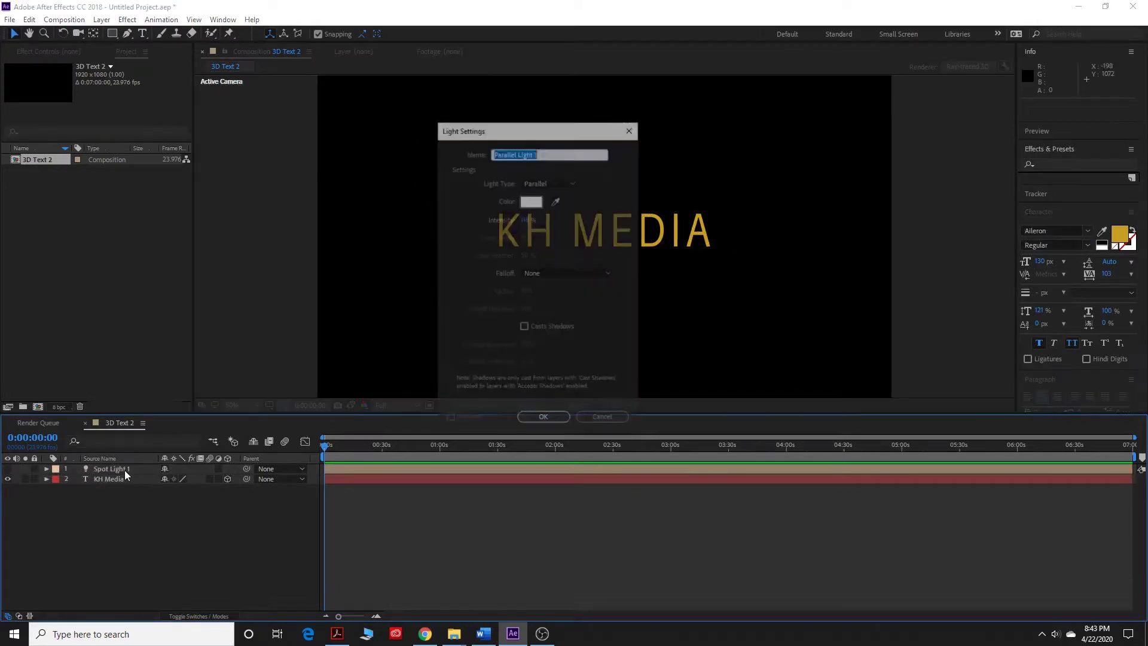
{"action": "left_click", "coordinate": [540, 183]}
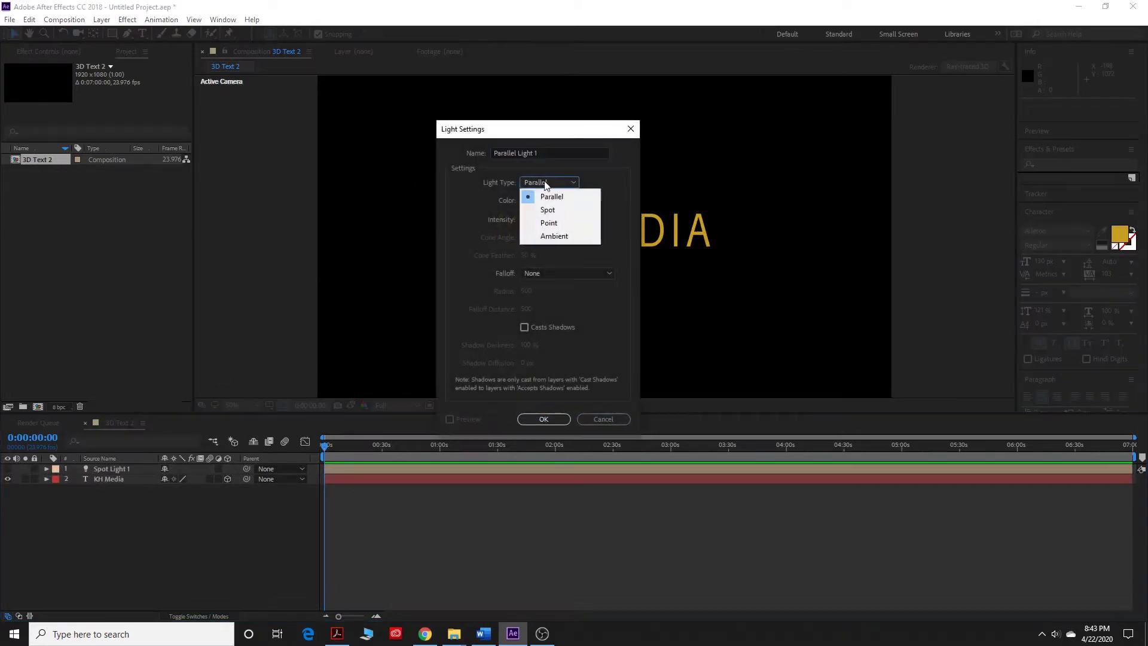
{"action": "left_click", "coordinate": [576, 225]}
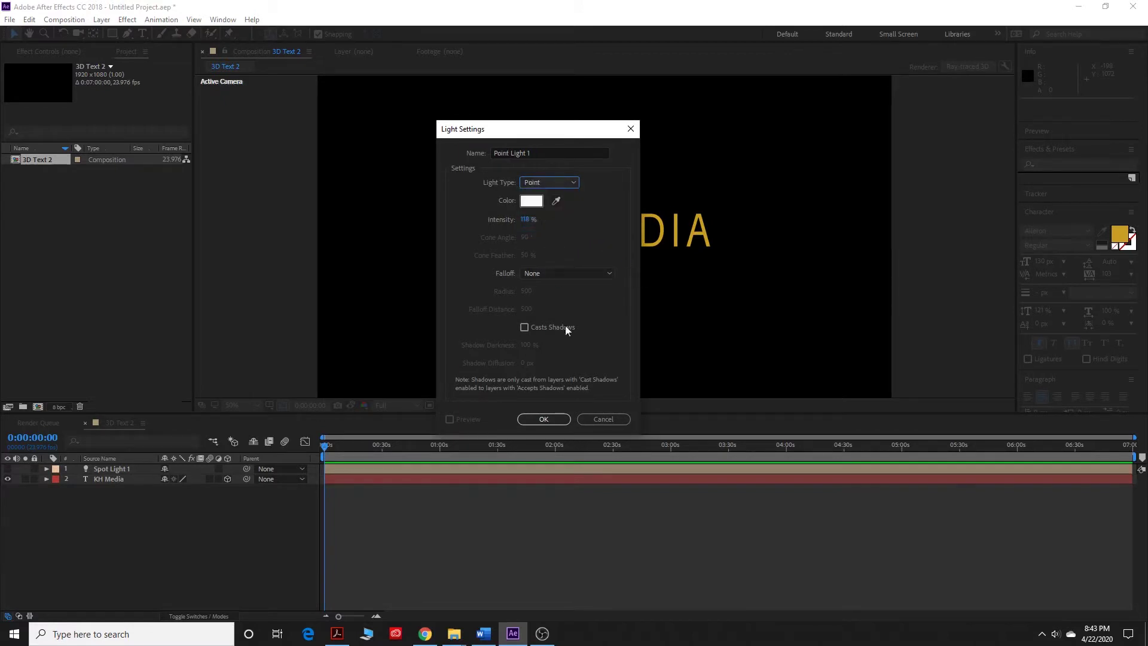
{"action": "left_click", "coordinate": [544, 419]}
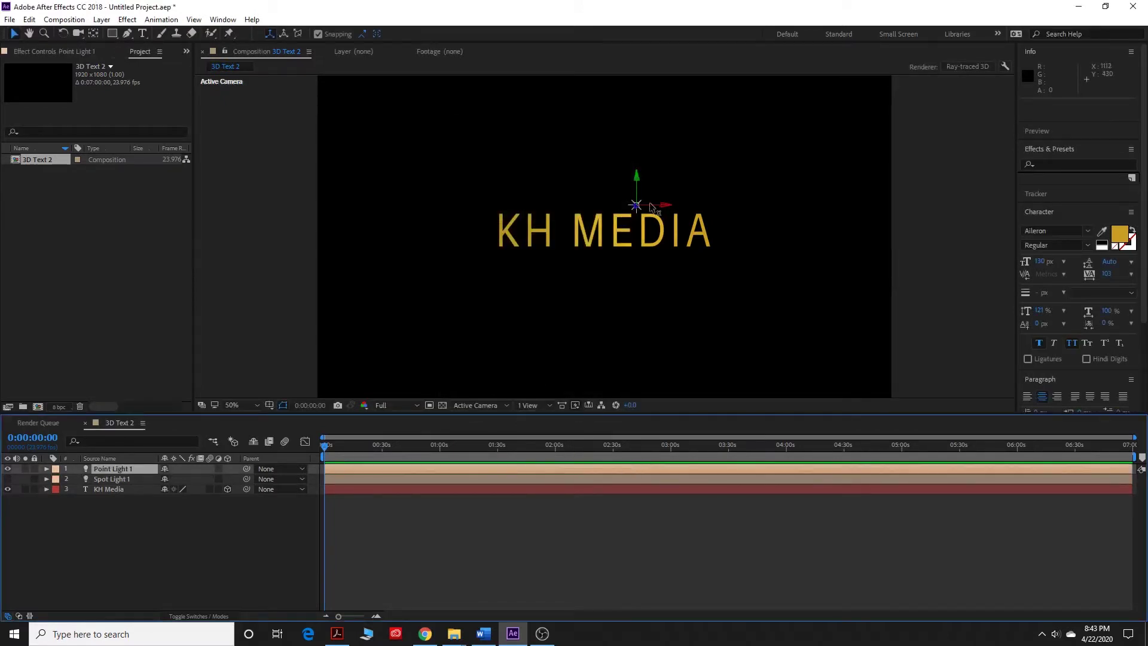
Step: Tilt the KH Media text layer in 3D space with the Rotation tool
{"action": "left_click", "coordinate": [559, 238]}
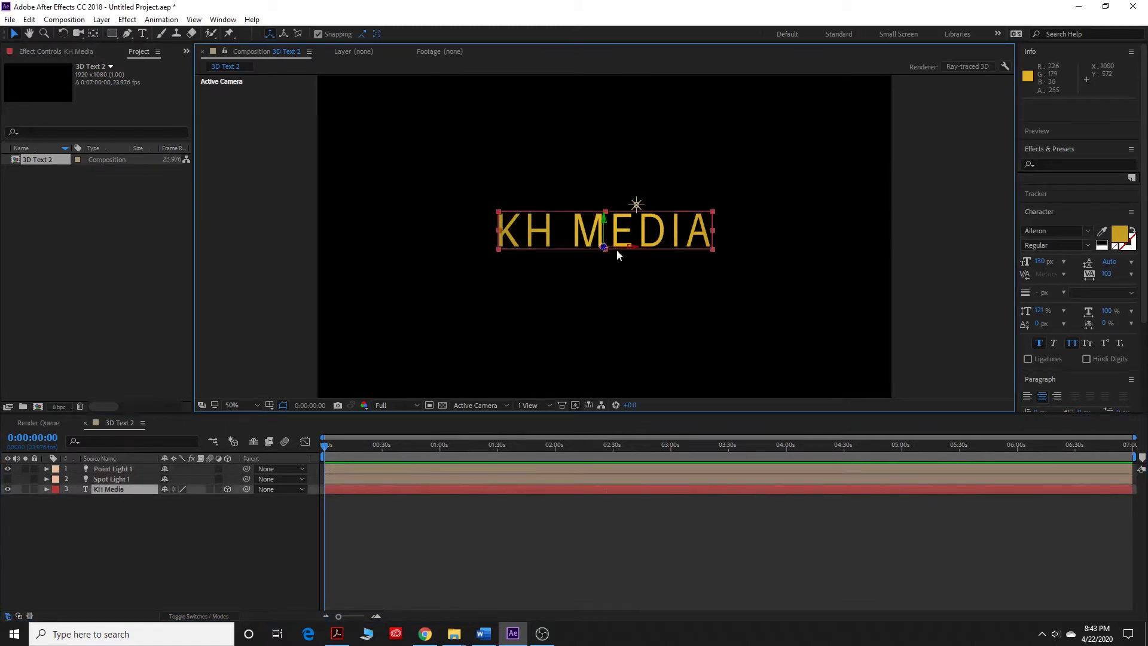
{"action": "key", "text": "r"}
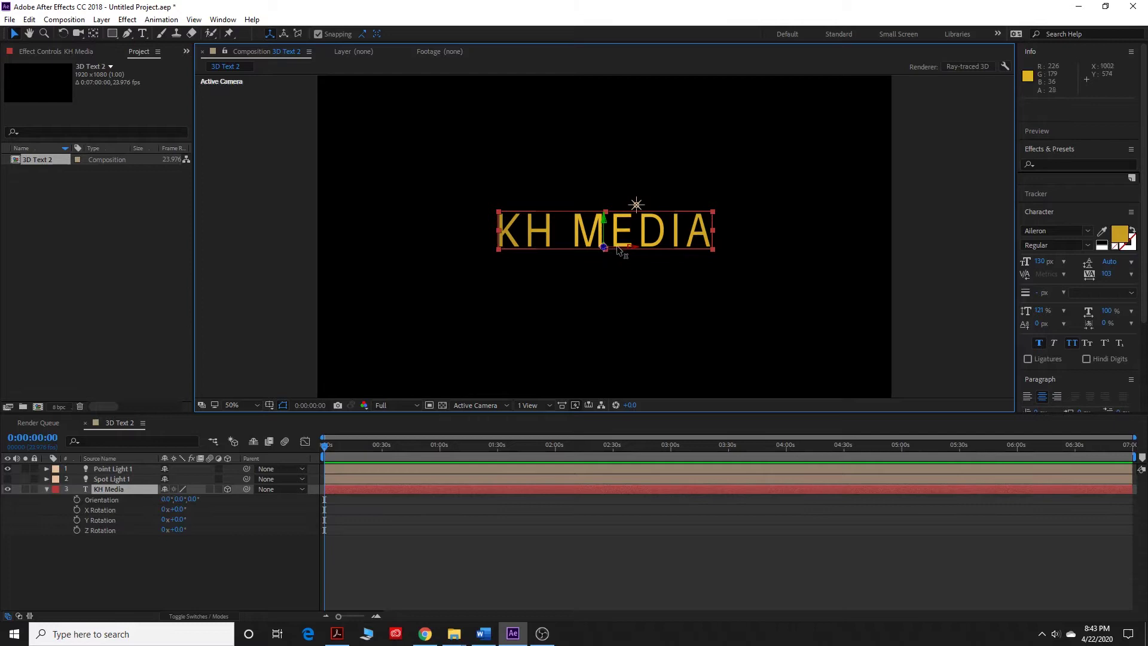
{"action": "left_click", "coordinate": [63, 34]}
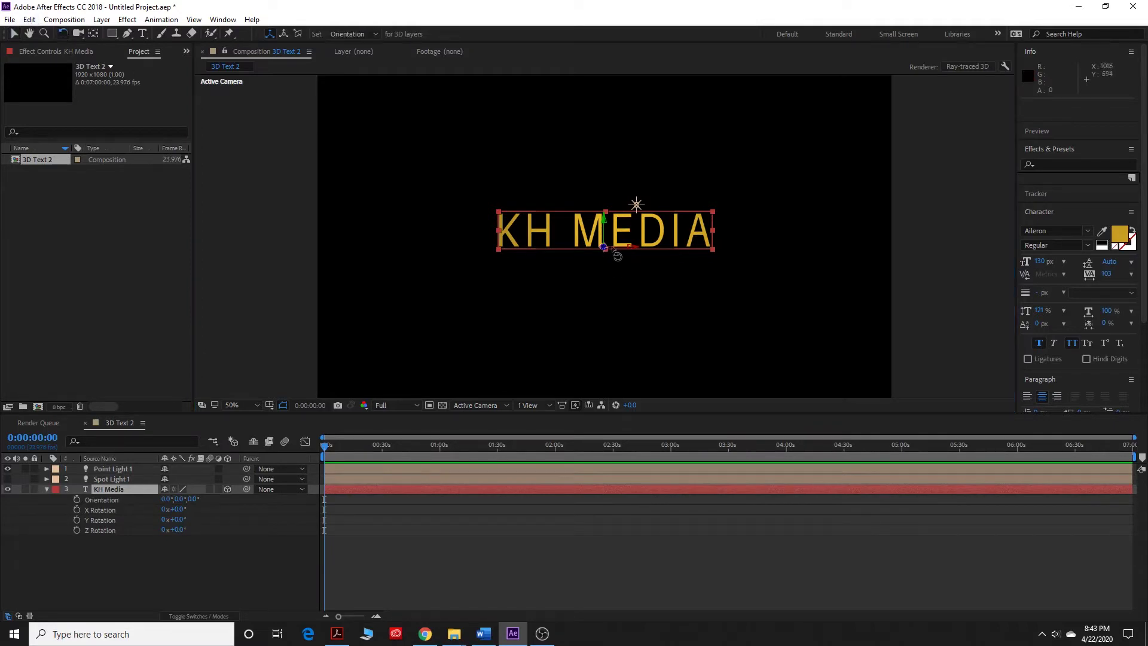
{"action": "left_click_drag", "start_coordinate": [617, 259], "coordinate": [602, 283]}
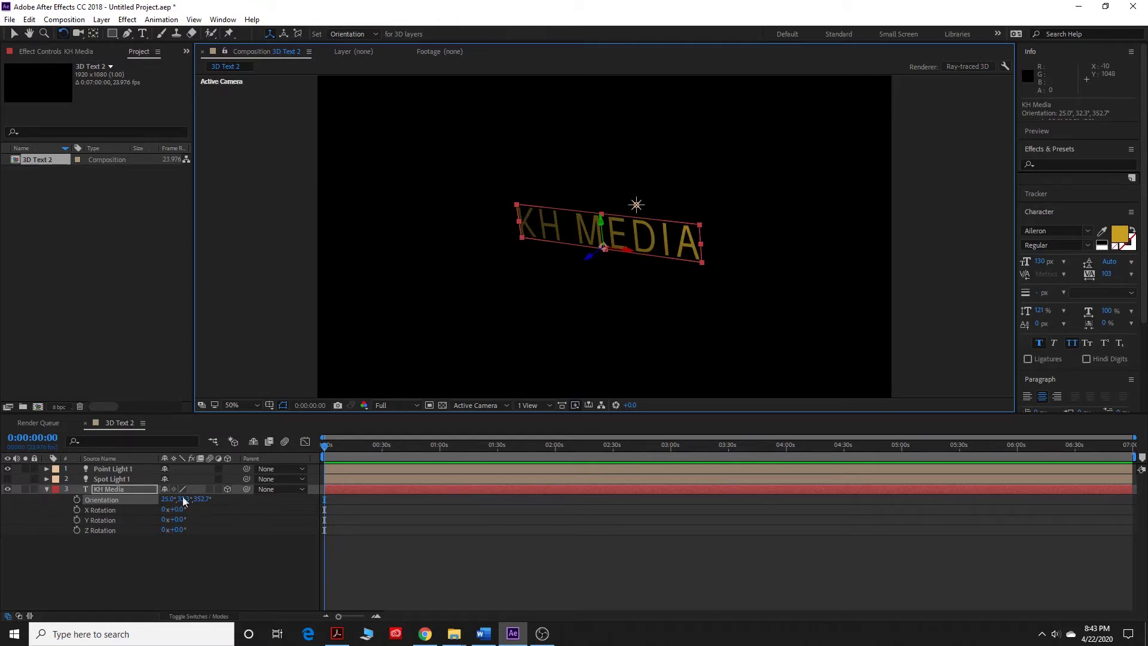
Step: Extrude the text to depth 31 with a Convex bevel, and shift Point Light 1 along X
{"action": "left_click", "coordinate": [46, 489]}
{"action": "left_click", "coordinate": [46, 489]}
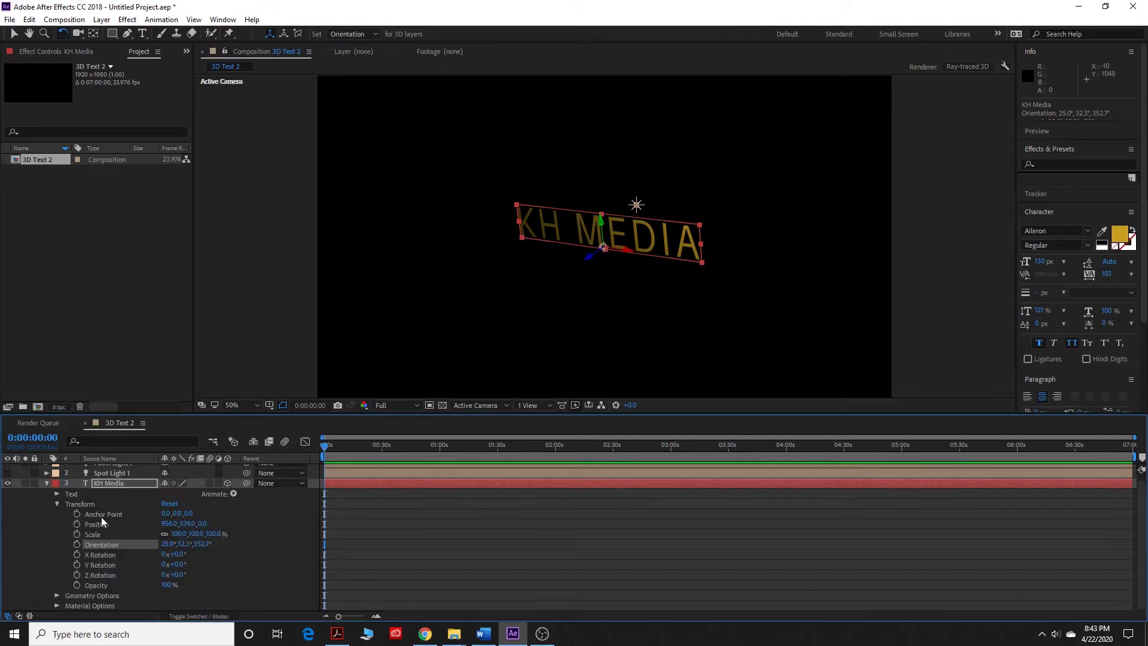
{"action": "left_click", "coordinate": [54, 595]}
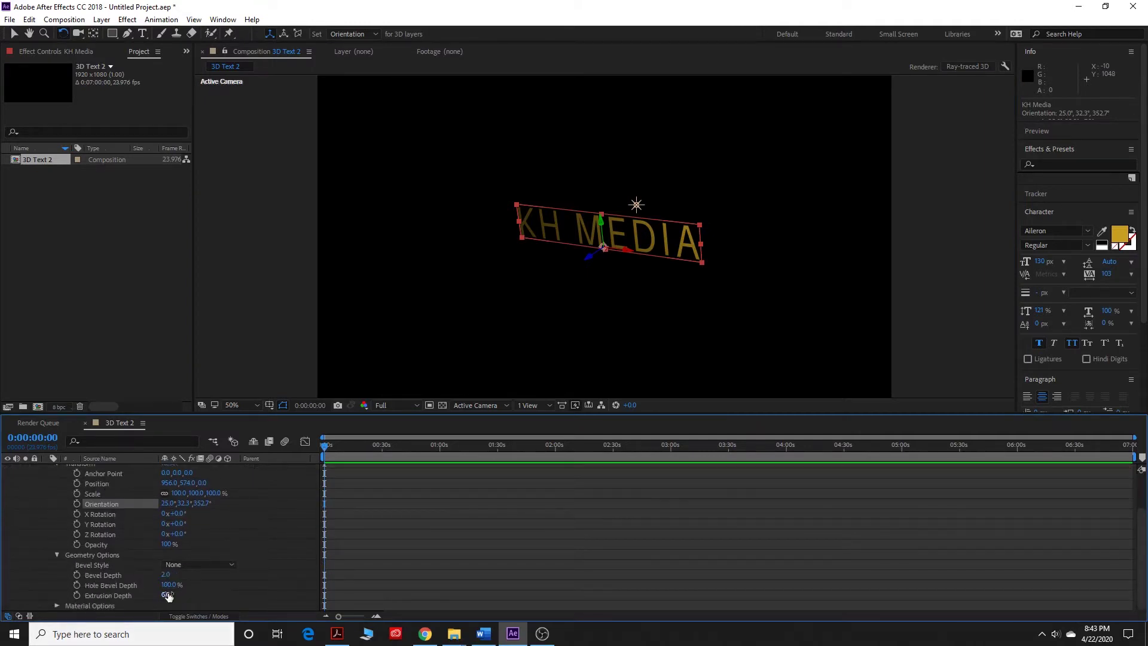
{"action": "left_click_drag", "start_coordinate": [166, 595], "coordinate": [185, 593]}
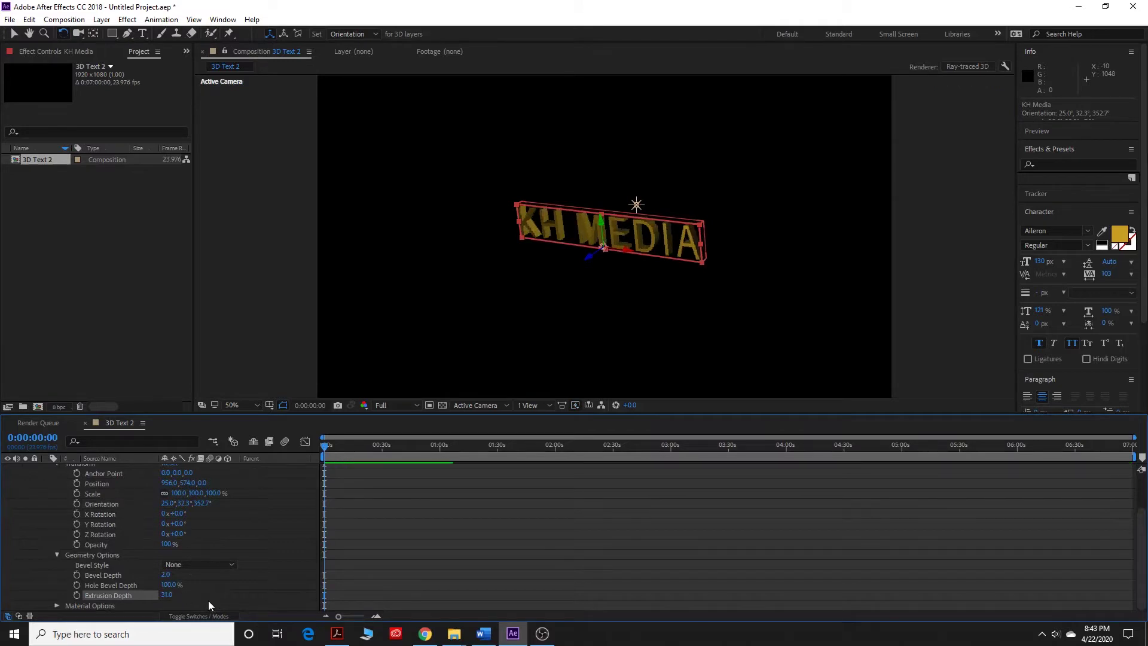
{"action": "left_click", "coordinate": [223, 565]}
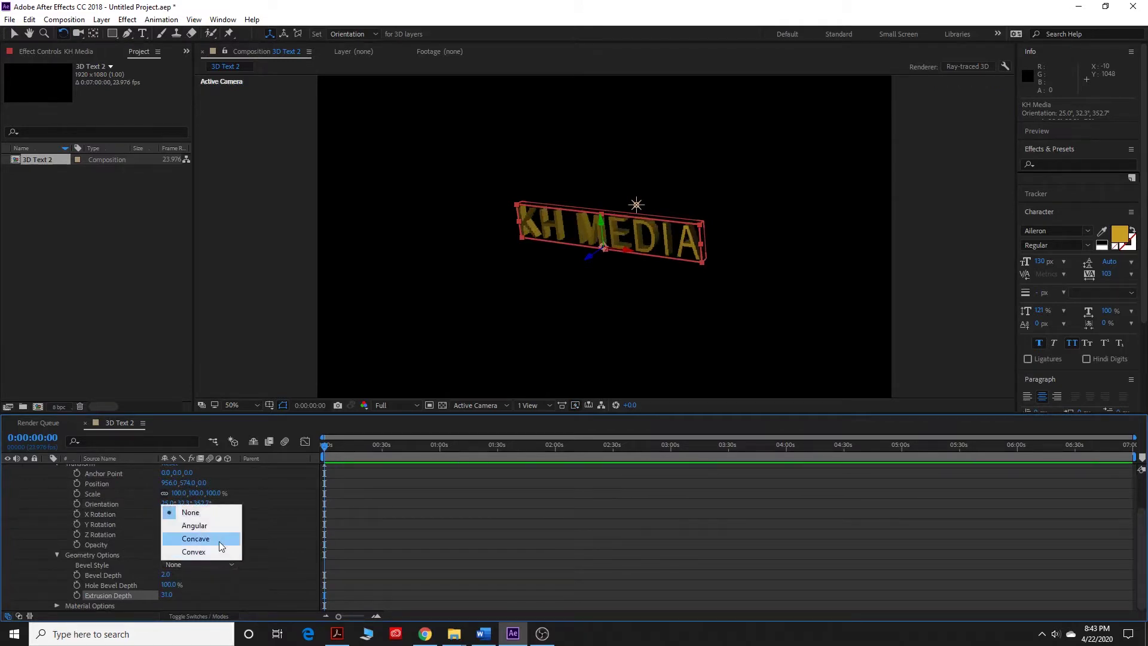
{"action": "left_click", "coordinate": [217, 554]}
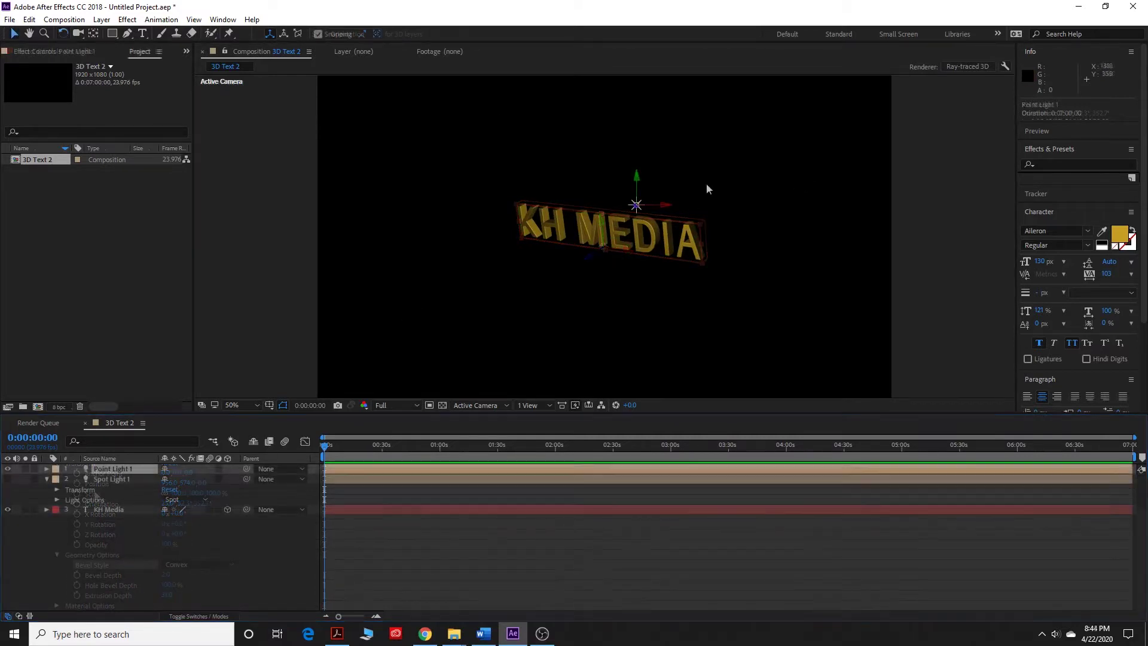
{"action": "left_click_drag", "start_coordinate": [660, 205], "coordinate": [823, 221]}
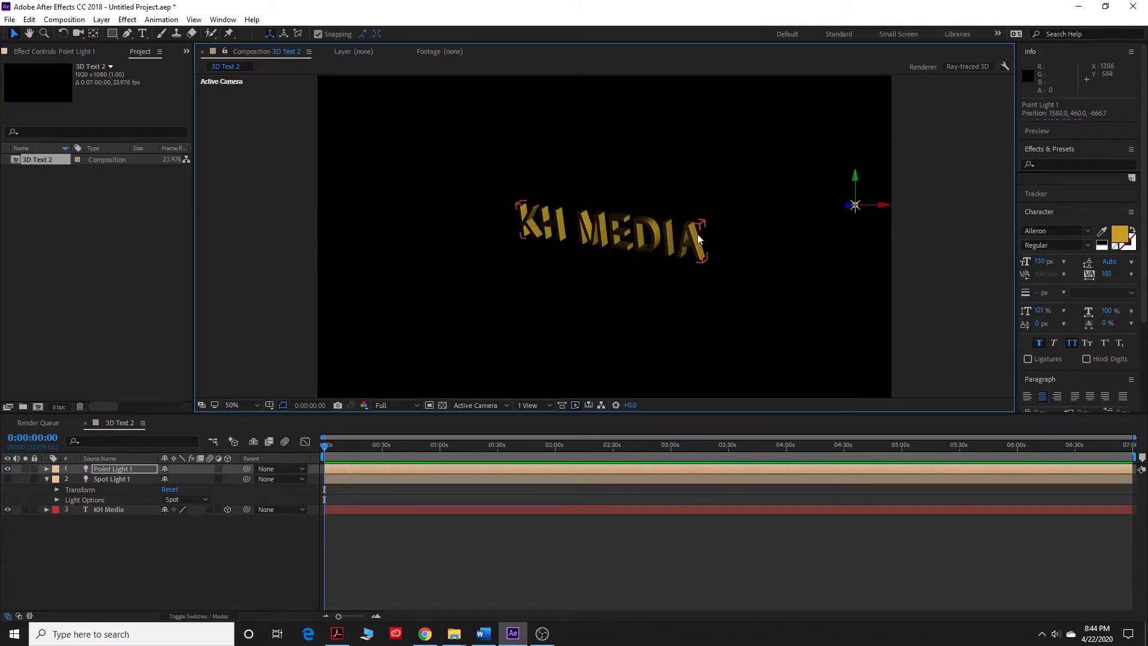
Step: Delete Point Light 1 and enable Spot Light 1's visibility, then reselect the KH Media layer
{"action": "left_click_drag", "start_coordinate": [874, 210], "coordinate": [536, 228]}
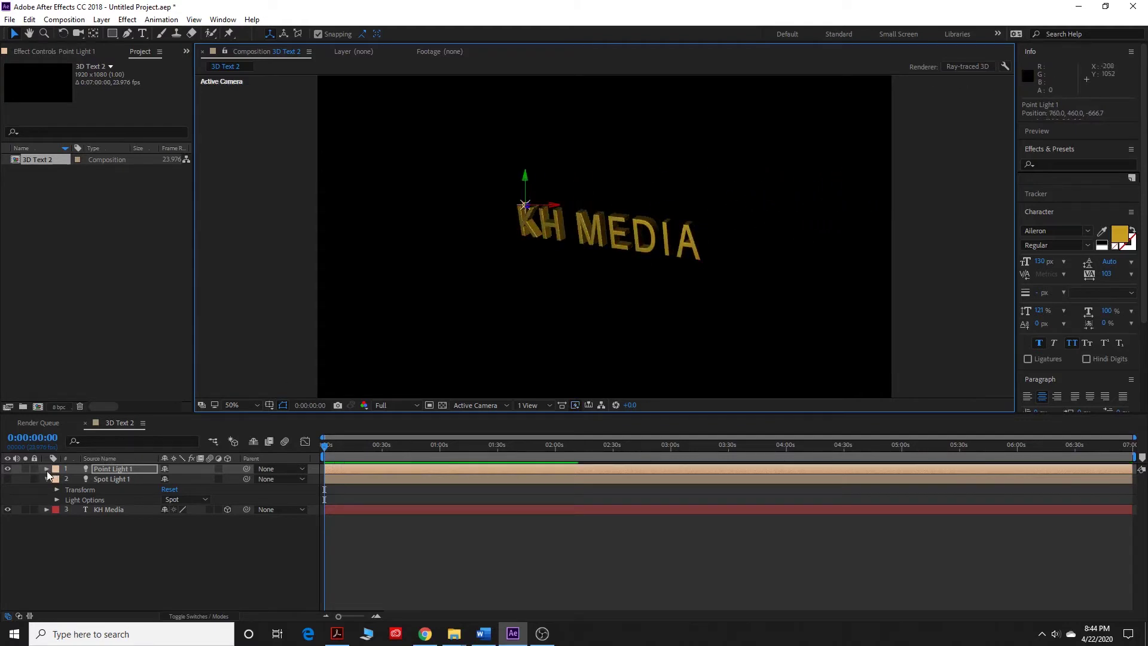
{"action": "left_click", "coordinate": [104, 469]}
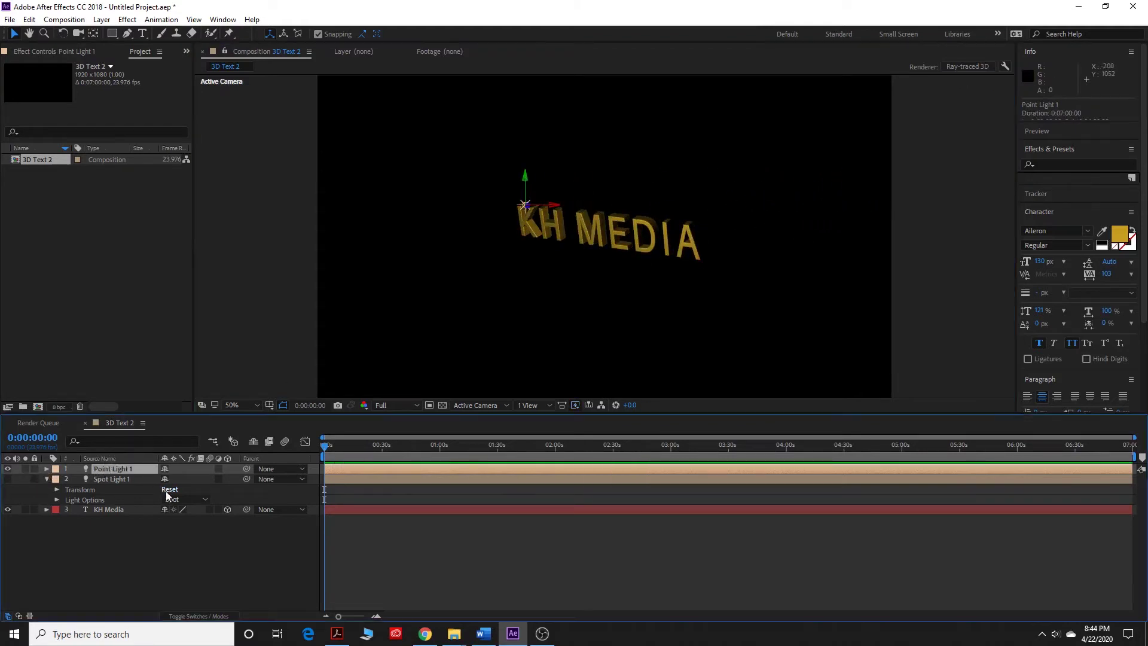
{"action": "key", "text": "Delete"}
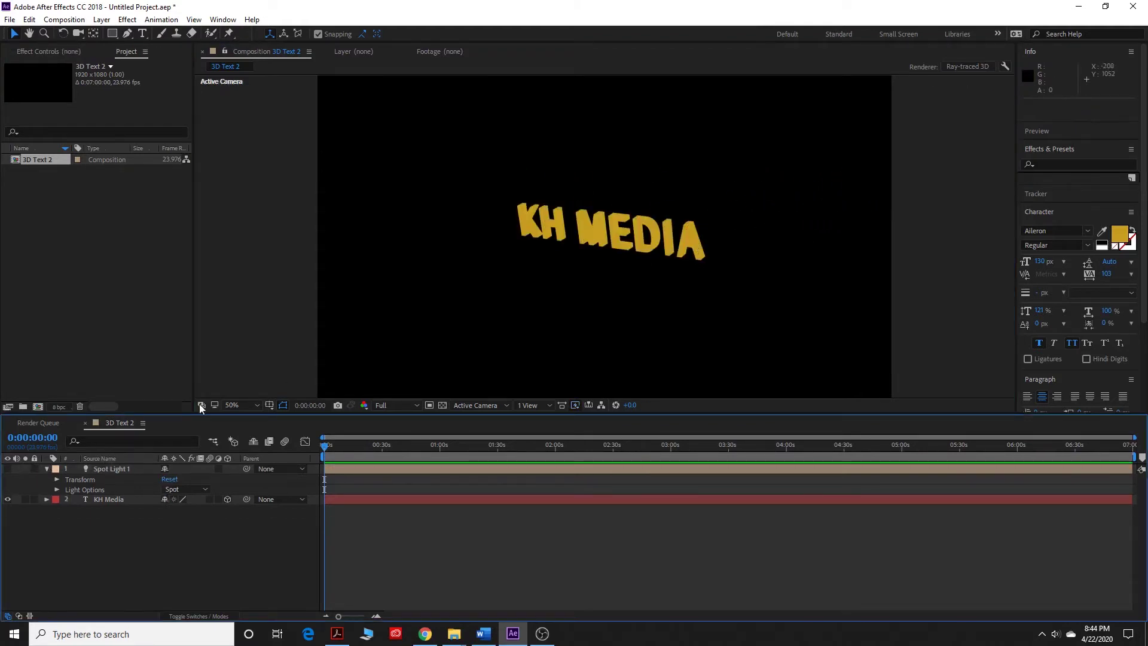
{"action": "left_click", "coordinate": [8, 470]}
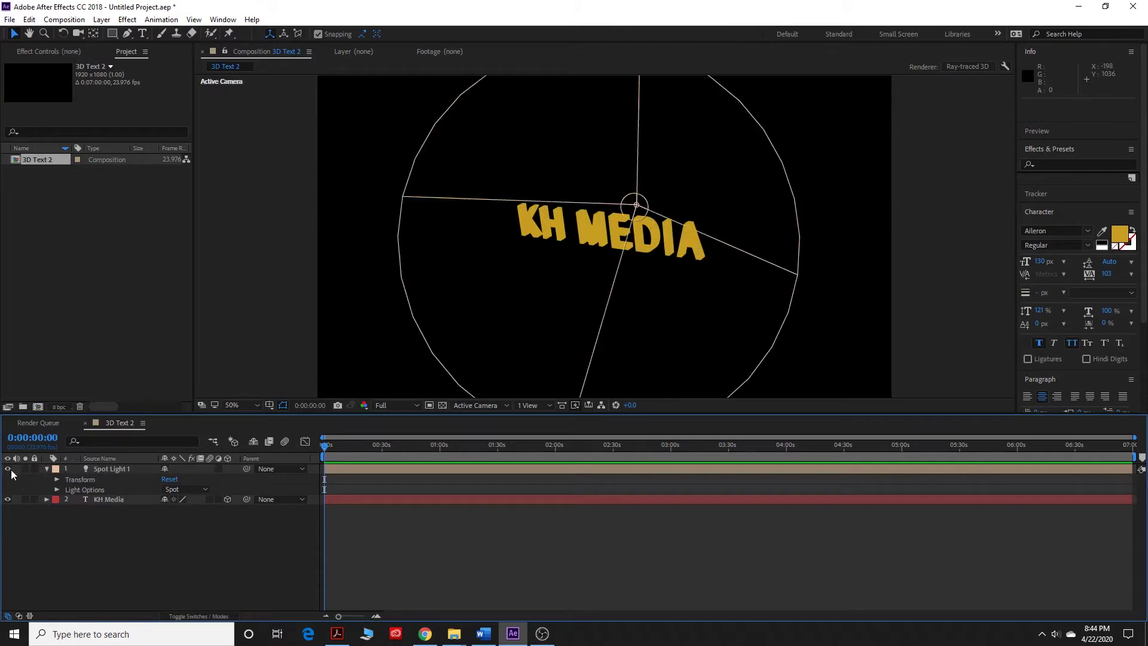
{"action": "left_click", "coordinate": [615, 238]}
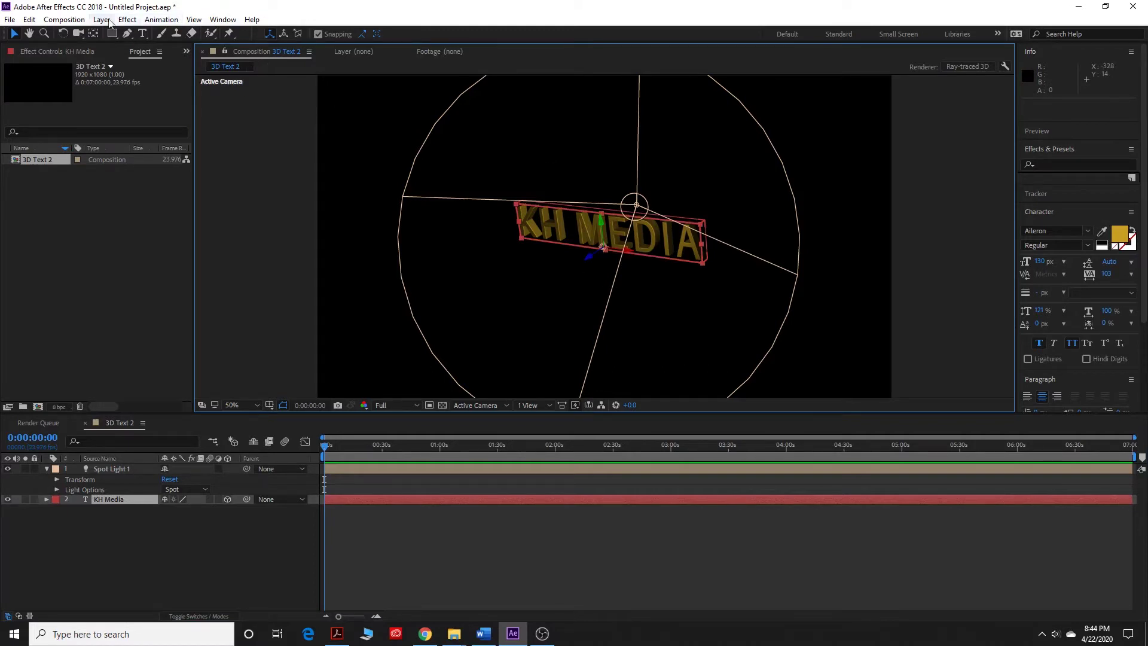
Step: Add a new camera layer, Camera 1, using the 35mm preset
{"action": "left_click", "coordinate": [102, 19]}
{"action": "mouse_move", "coordinate": [114, 32]}
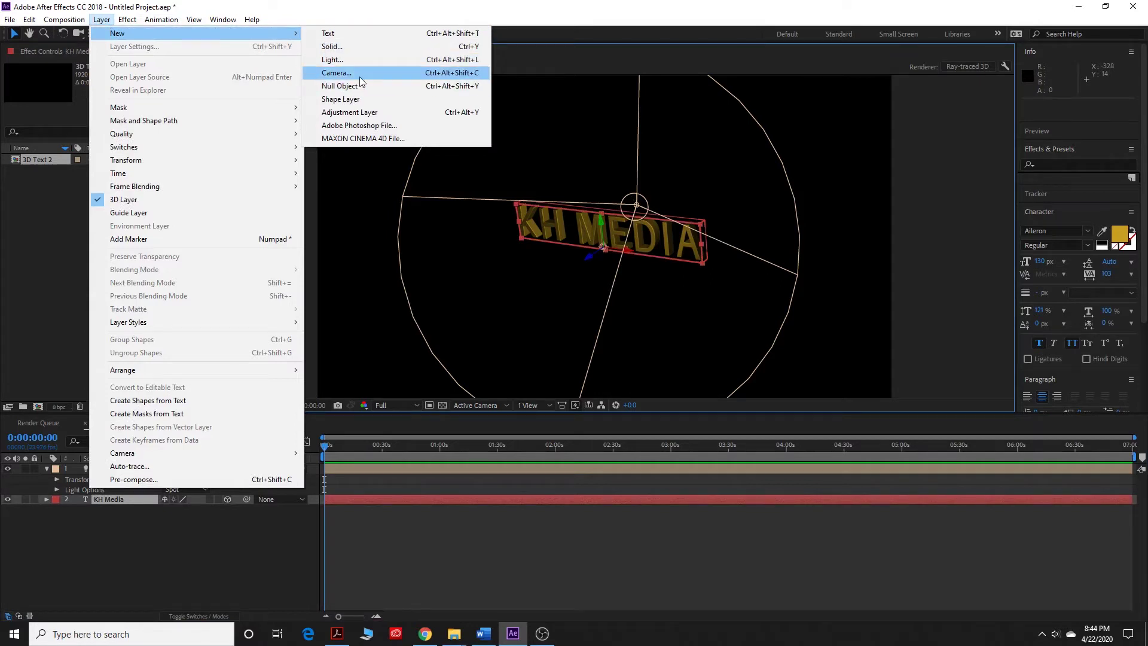
{"action": "left_click", "coordinate": [398, 73]}
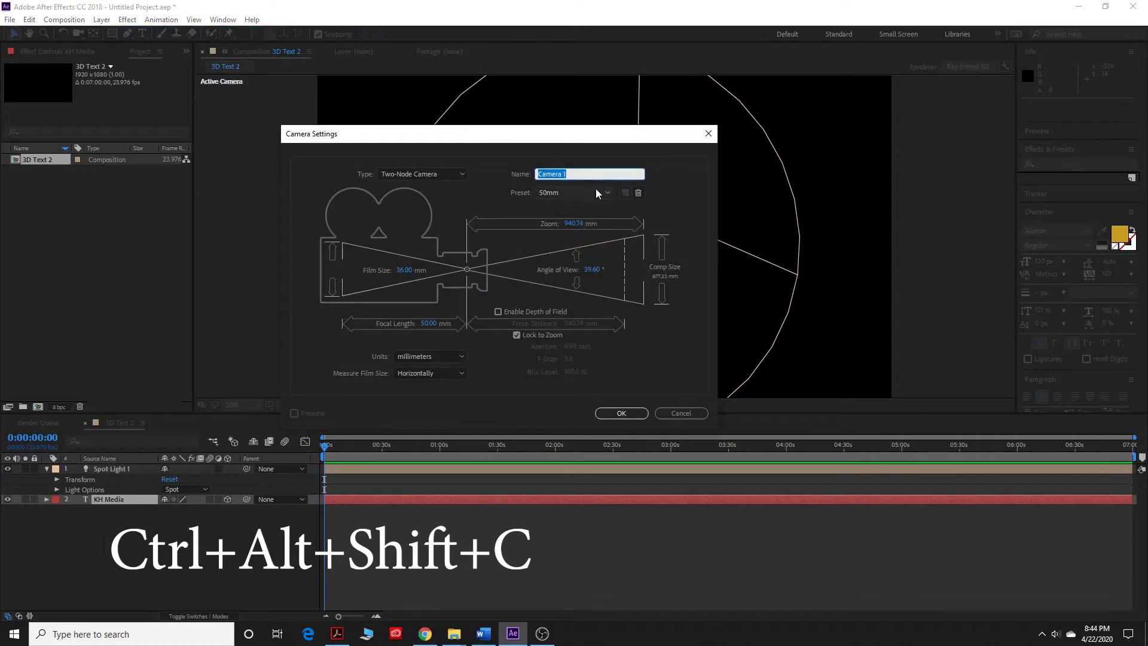
{"action": "left_click", "coordinate": [608, 192]}
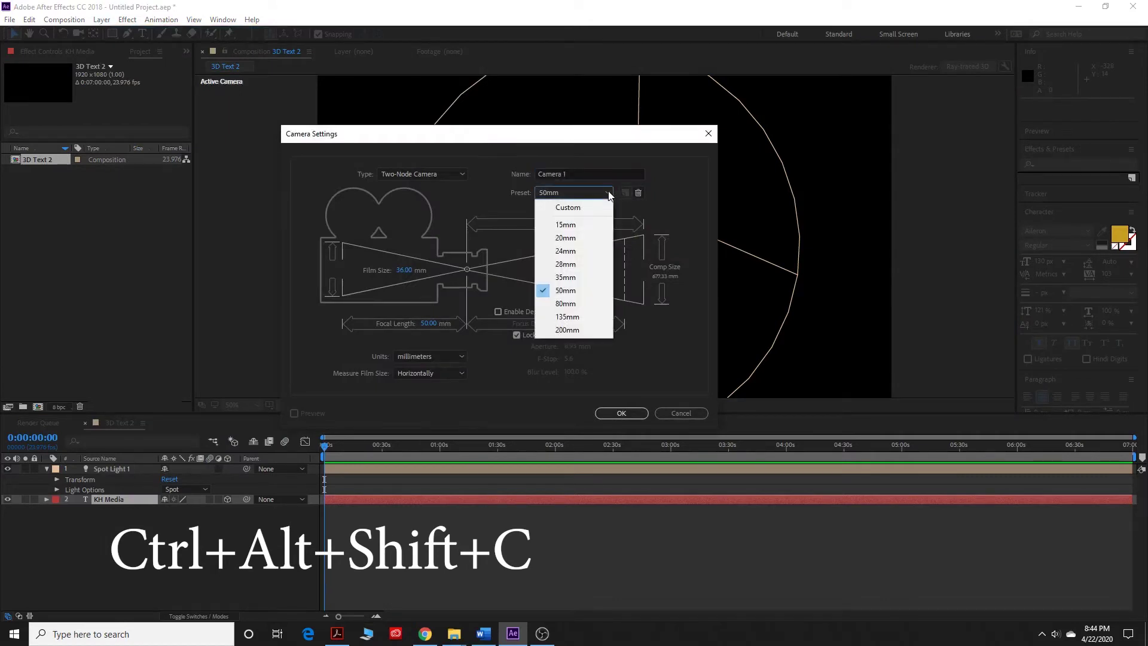
{"action": "left_click", "coordinate": [583, 278]}
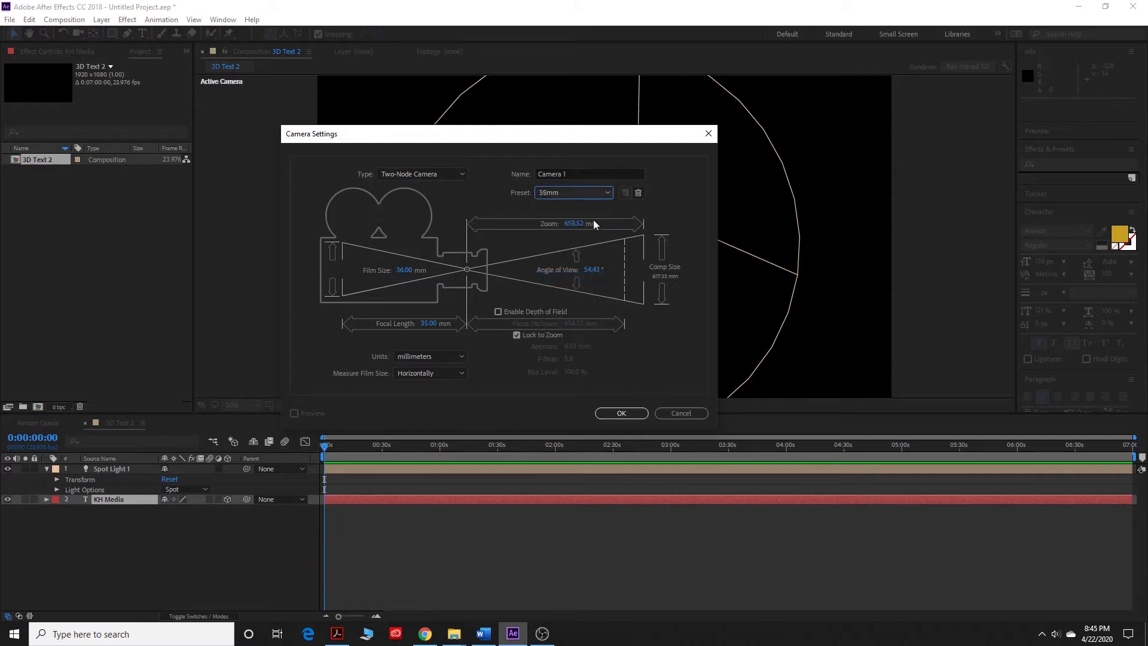
{"action": "left_click", "coordinate": [634, 413]}
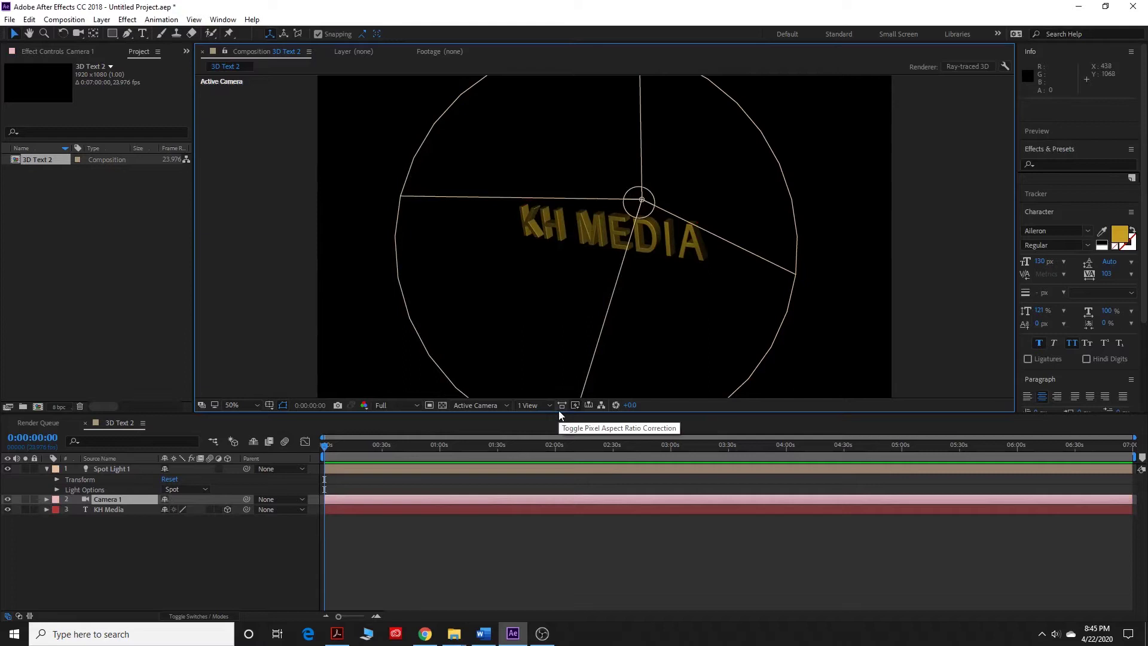
Step: Set the viewer to look through Camera 1
{"action": "left_click", "coordinate": [505, 408]}
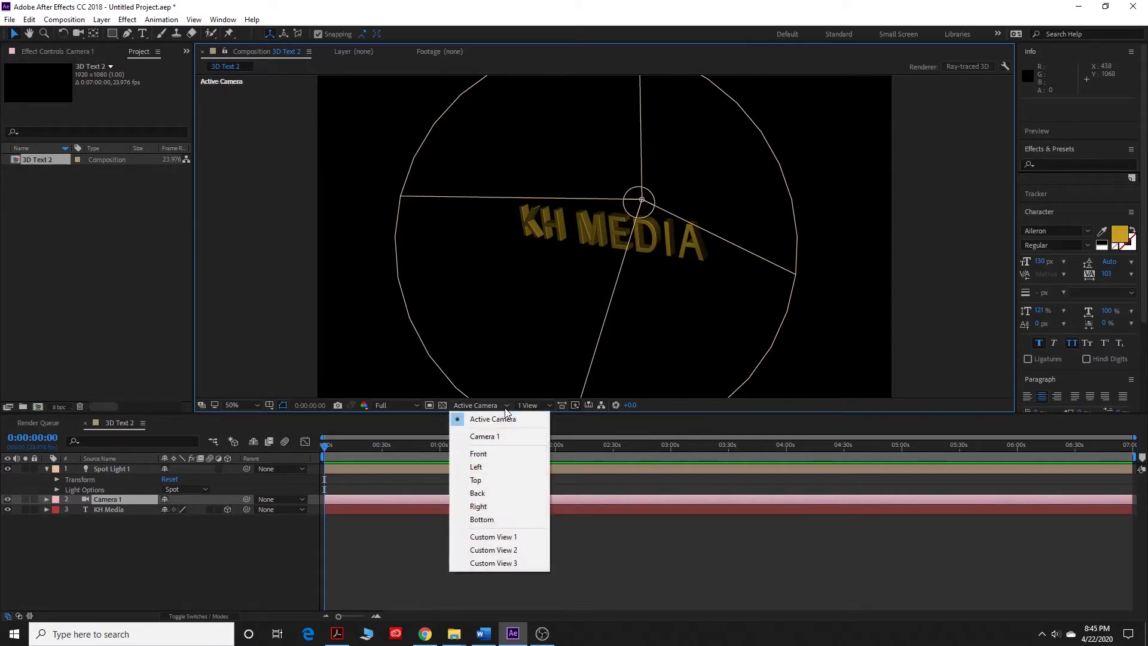
{"action": "left_click", "coordinate": [501, 435]}
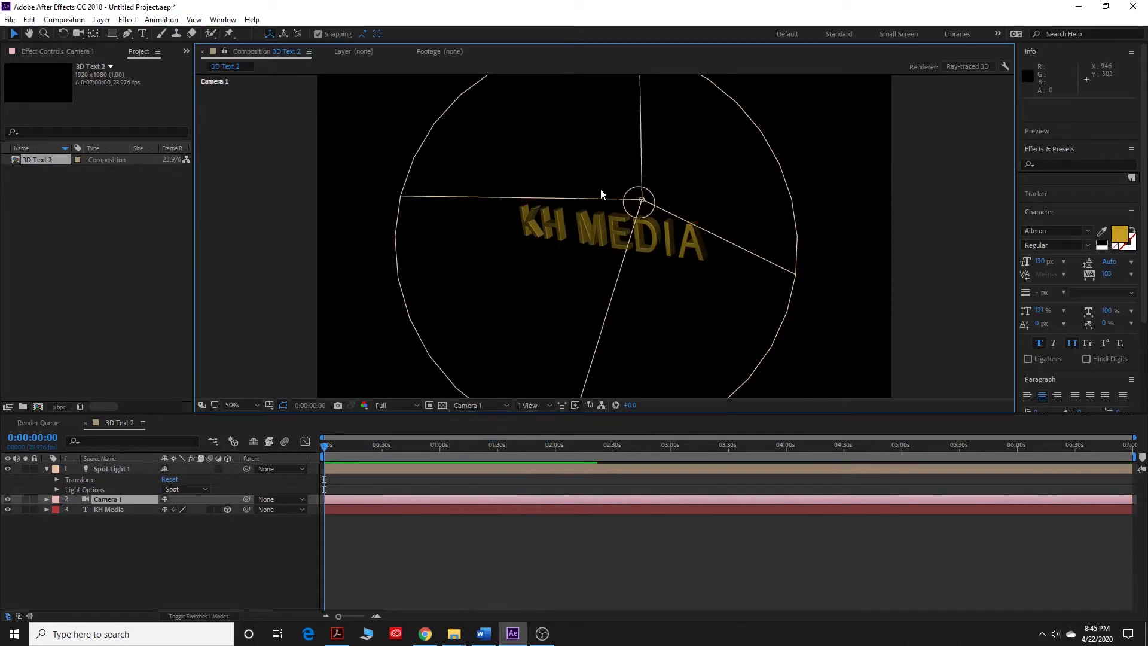
{"action": "left_click", "coordinate": [536, 406]}
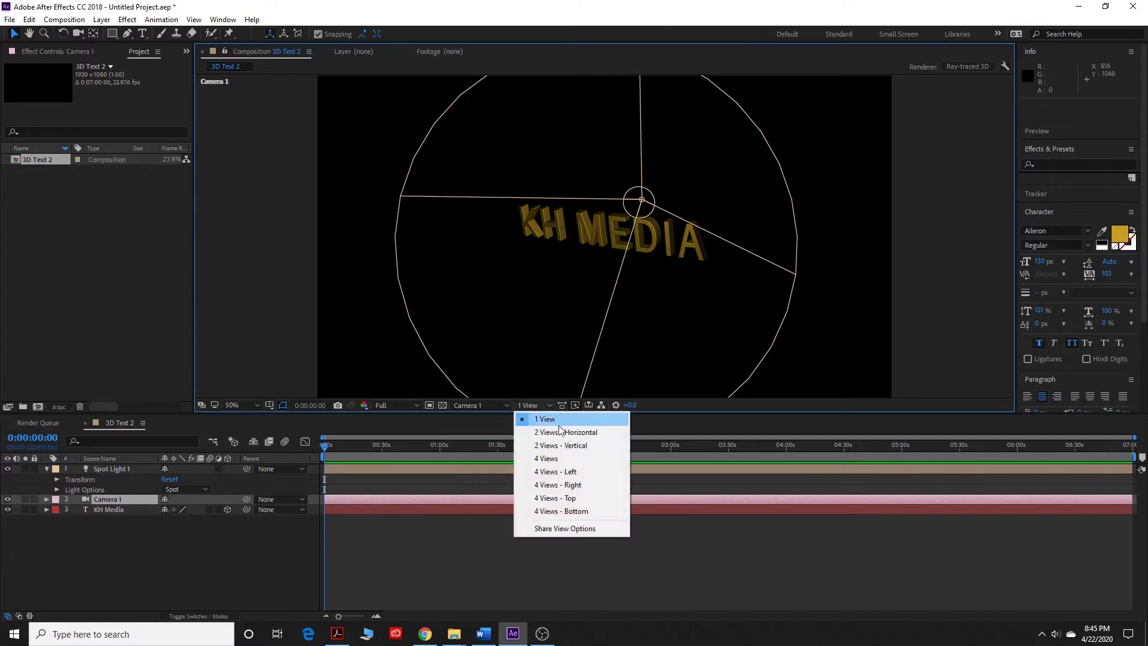
Step: Use a 2 Views - Horizontal layout and drag the camera closer to the text in the Top view
{"action": "left_click", "coordinate": [556, 432]}
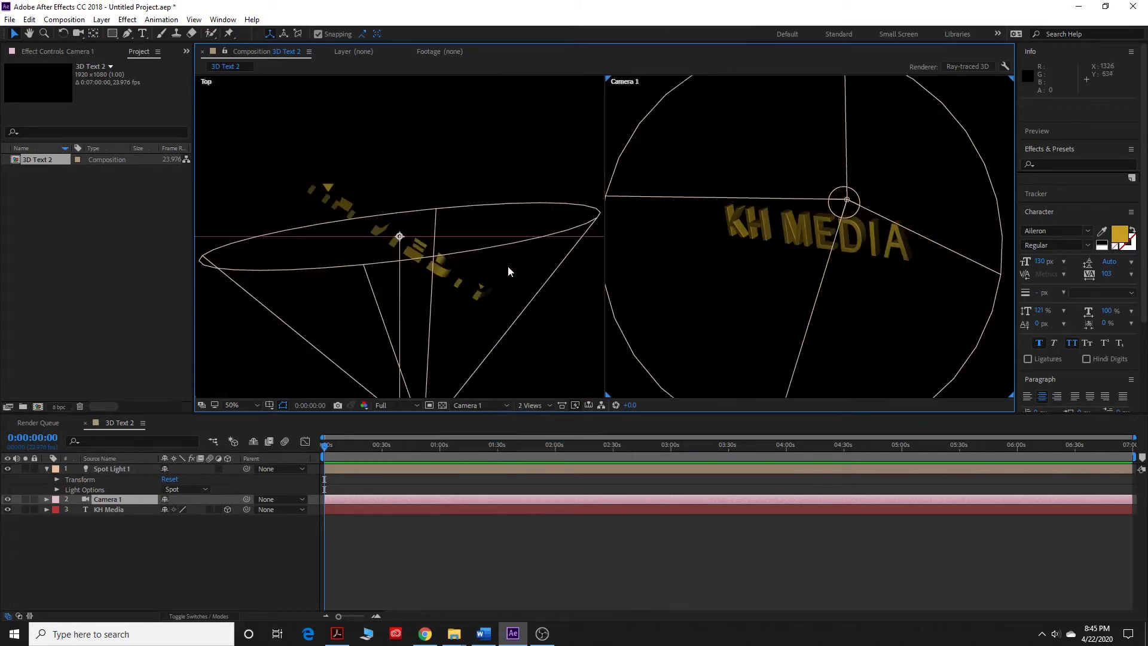
{"action": "scroll", "coordinate": [438, 325], "scroll_direction": "down", "scroll_amount": 4}
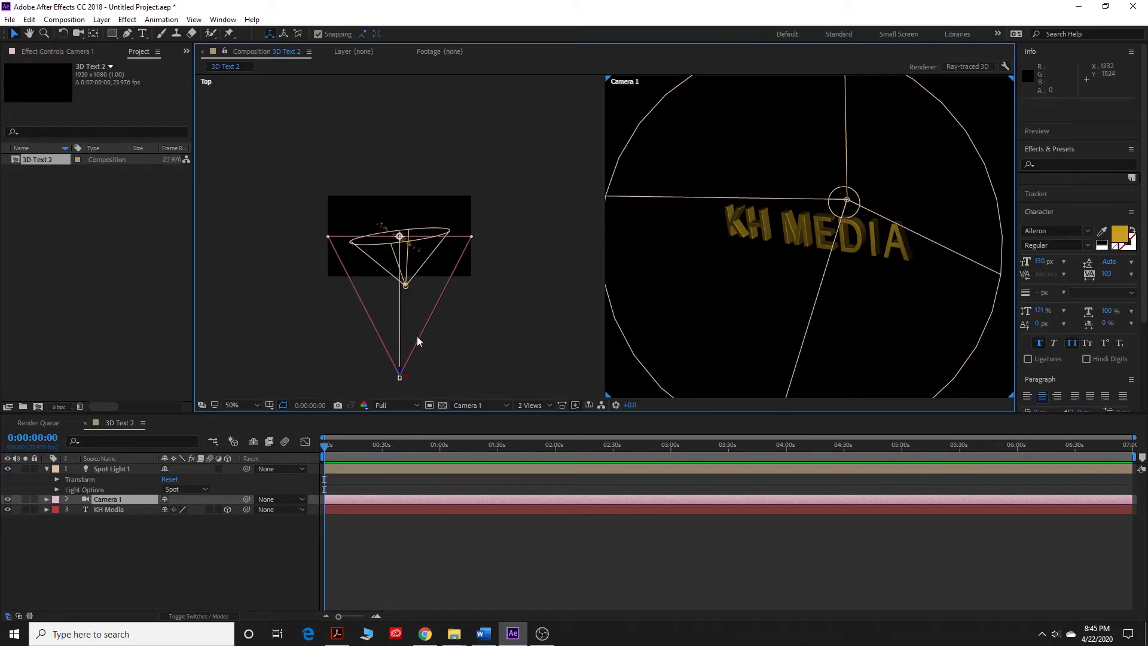
{"action": "left_click", "coordinate": [400, 376]}
{"action": "mouse_move", "coordinate": [400, 372]}
{"action": "left_mouse_down"}
{"action": "mouse_move", "coordinate": [399, 277]}
{"action": "mouse_move", "coordinate": [399, 372]}
{"action": "mouse_move", "coordinate": [399, 329]}
{"action": "mouse_move", "coordinate": [419, 336]}
{"action": "mouse_move", "coordinate": [413, 353]}
{"action": "left_mouse_up"}
{"action": "left_click", "coordinate": [114, 502]}
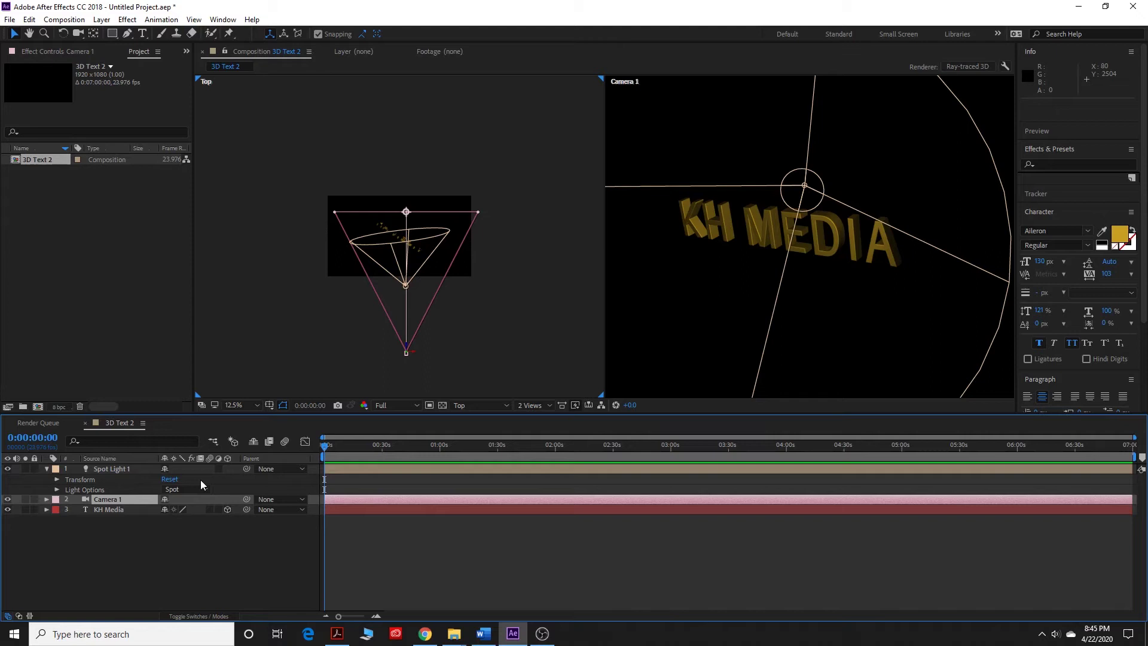
Step: Delete Camera 1, collapse Spot Light 1's properties, and select the KH Media and spotlight layers
{"action": "key", "text": "Delete"}
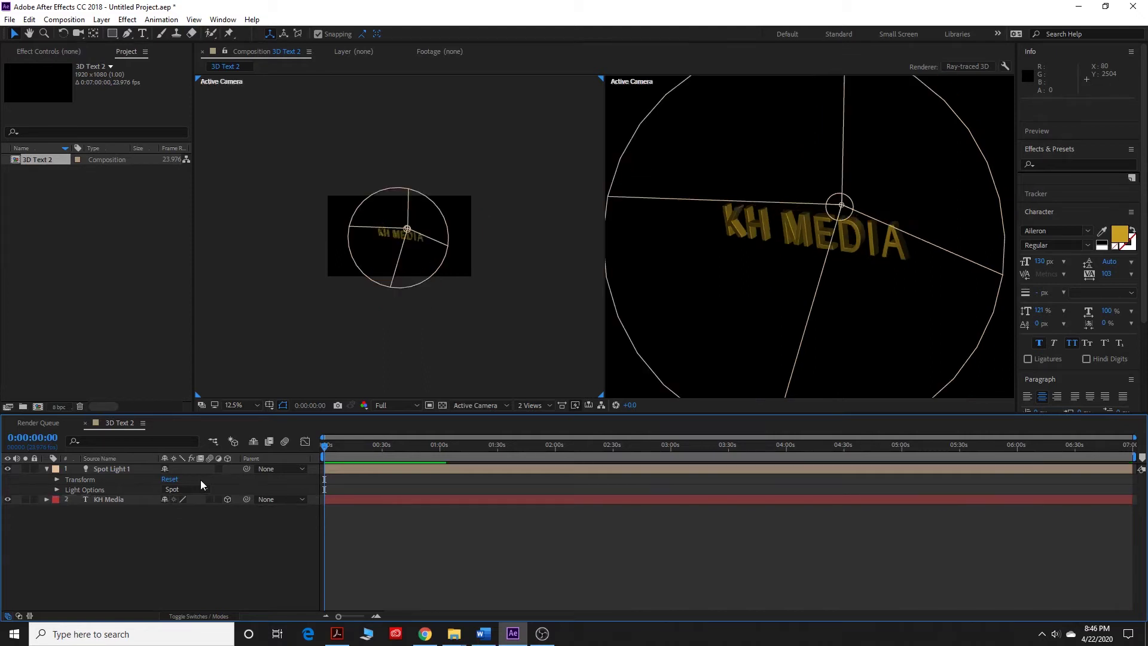
{"action": "left_click", "coordinate": [46, 469]}
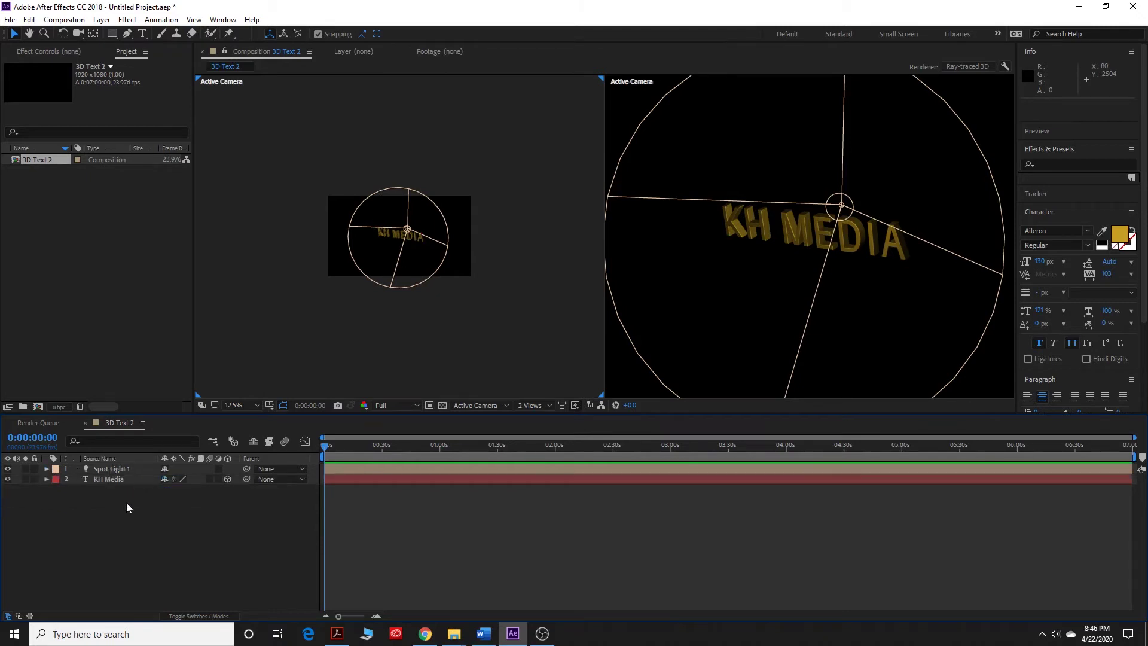
{"action": "left_click", "coordinate": [125, 482]}
{"action": "left_click", "coordinate": [109, 481]}
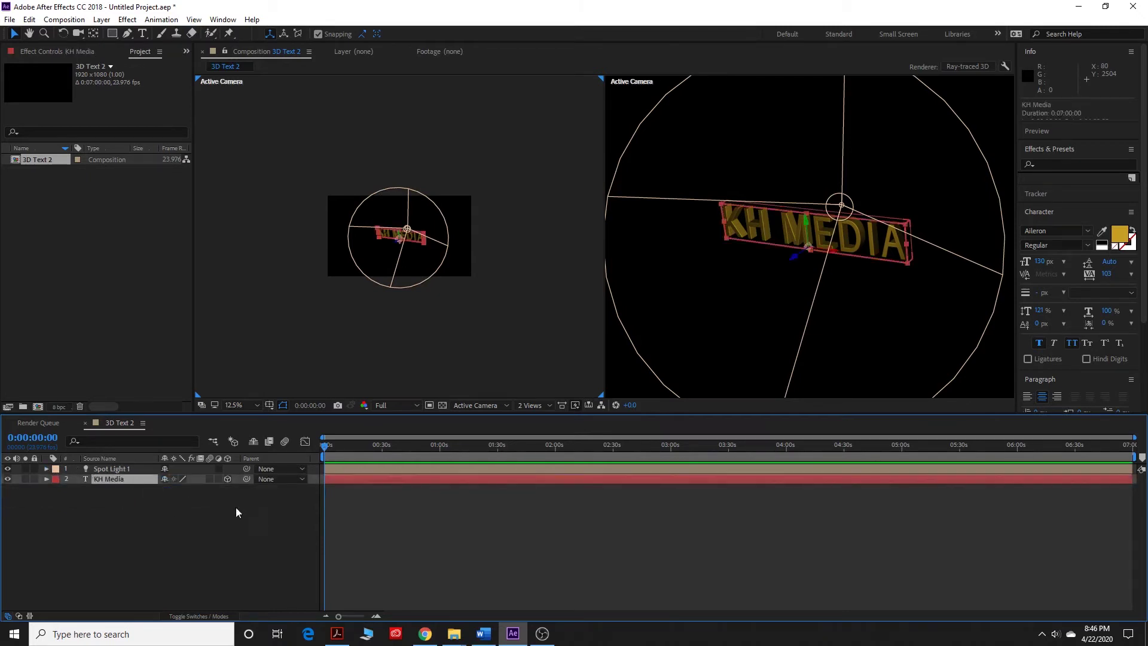
{"action": "left_click", "coordinate": [136, 471]}
{"action": "left_click", "coordinate": [140, 479]}
{"action": "left_click", "coordinate": [141, 470]}
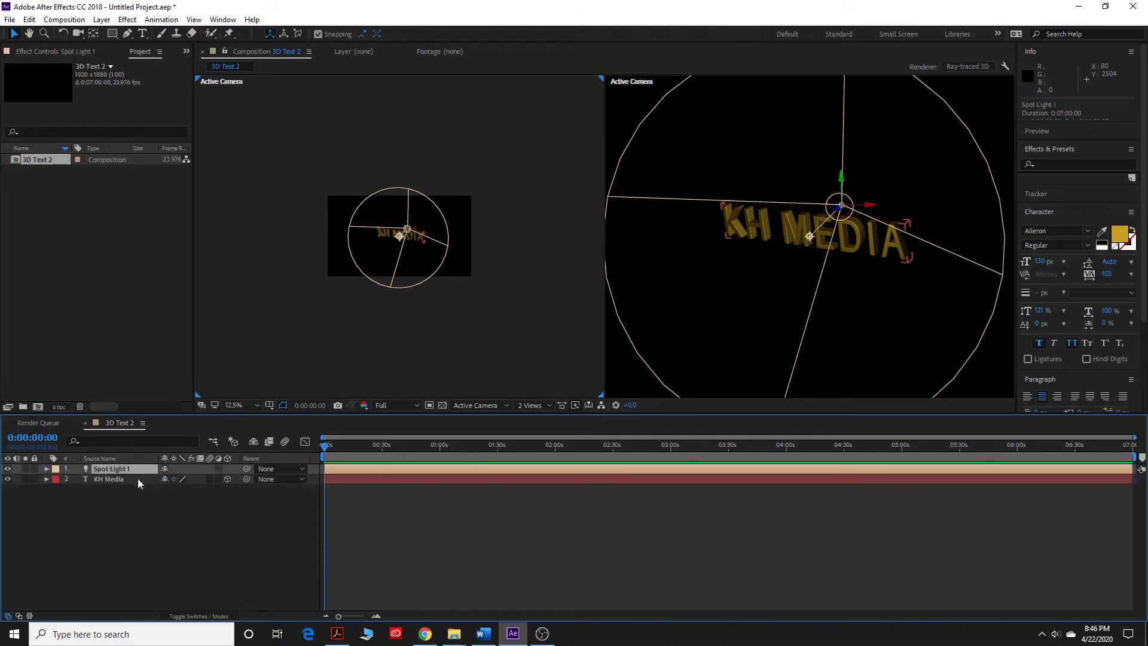
{"action": "left_click", "coordinate": [141, 479]}
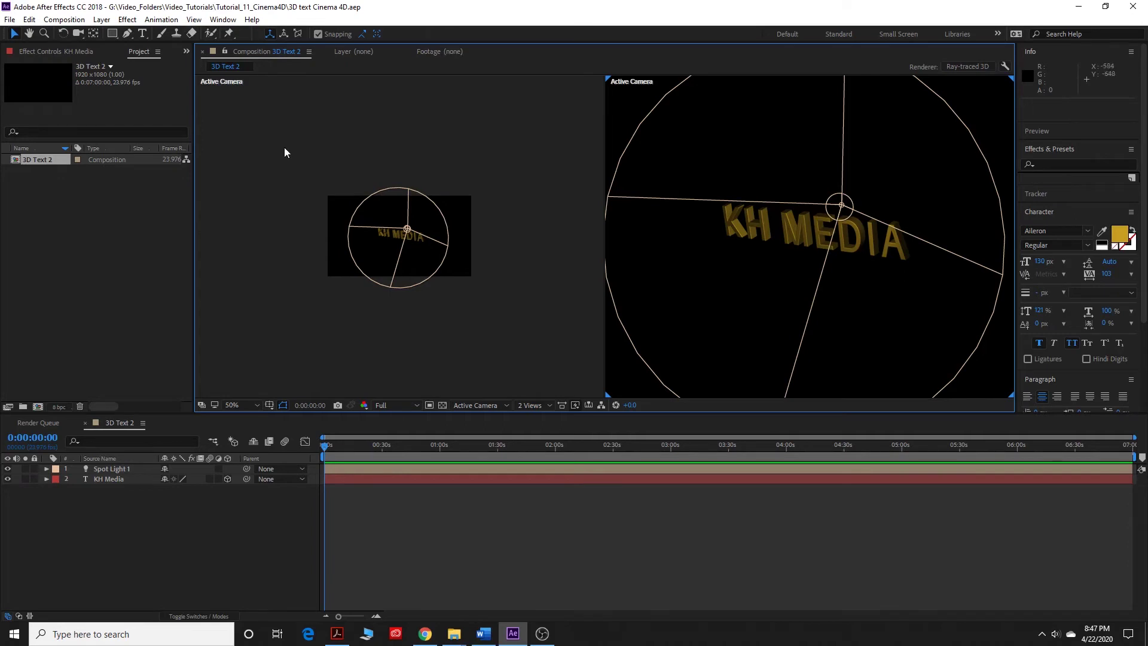
Step: Export with MAXON Cinema 4D Exporter, choosing Preserve Editable Text
{"action": "left_click", "coordinate": [10, 19]}
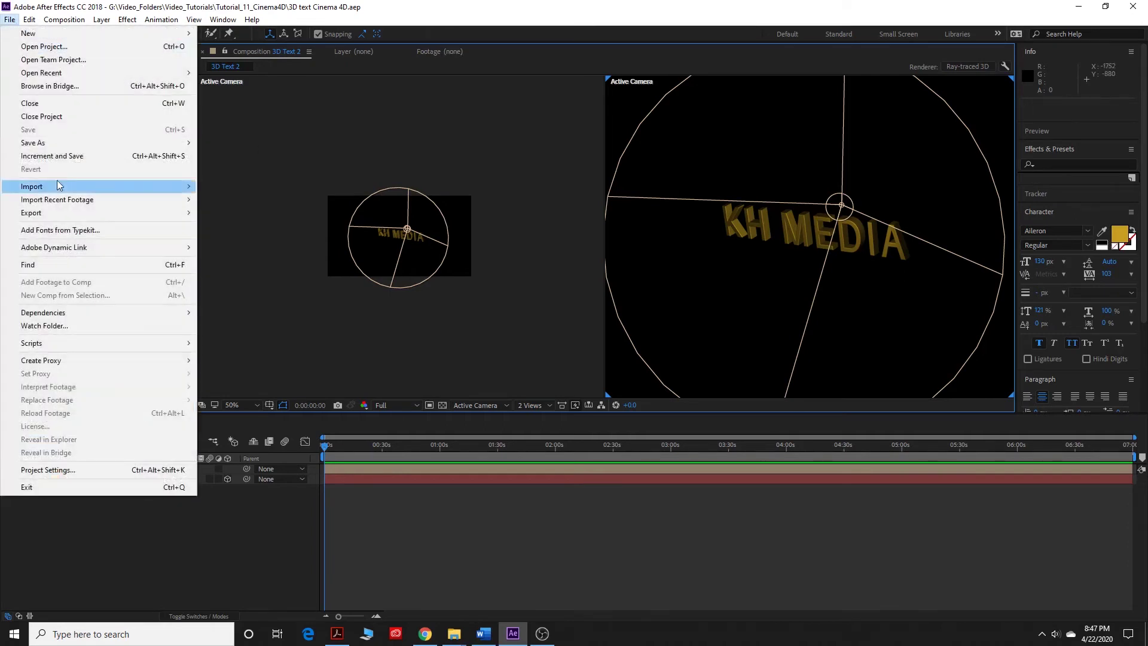
{"action": "mouse_move", "coordinate": [78, 217]}
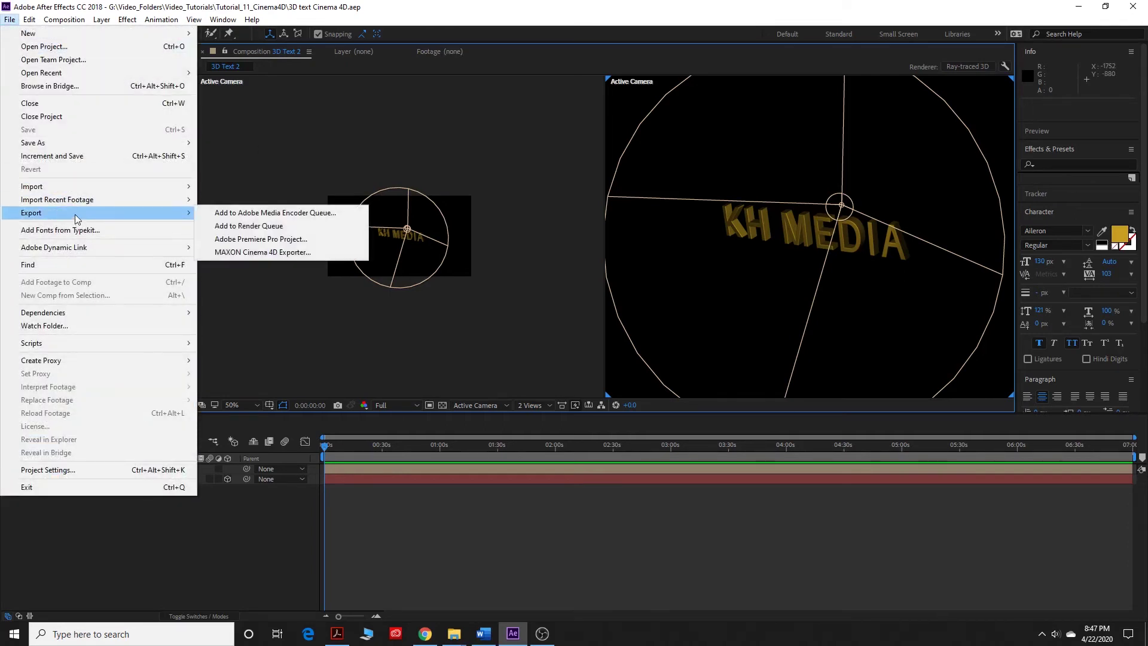
{"action": "left_click", "coordinate": [286, 254]}
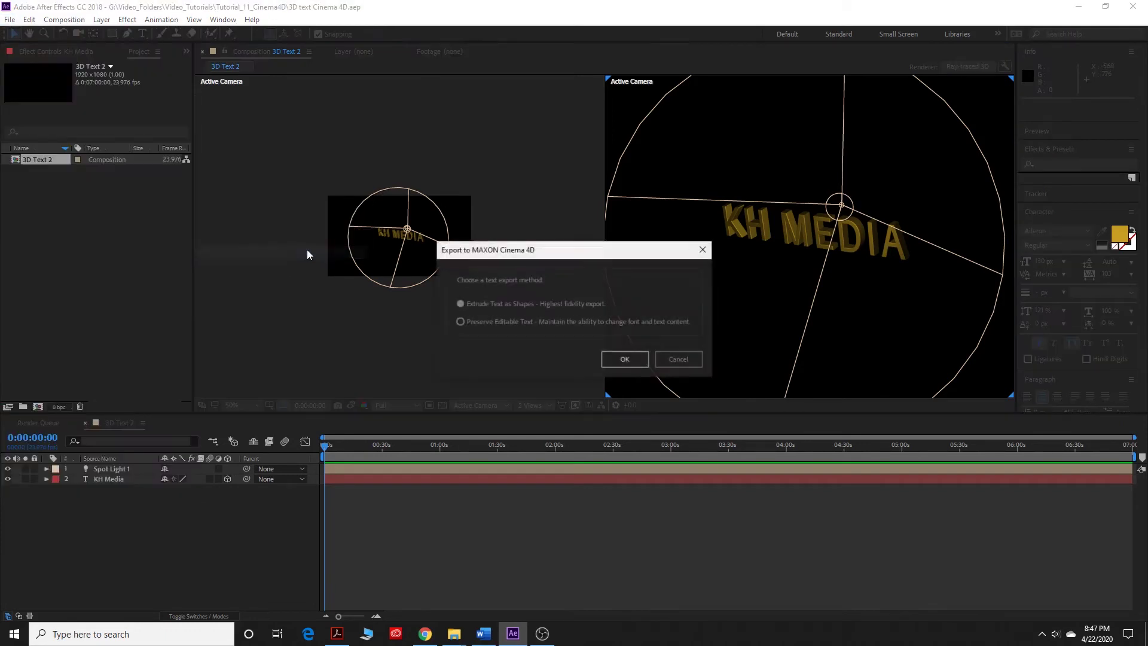
{"action": "left_click", "coordinate": [518, 326]}
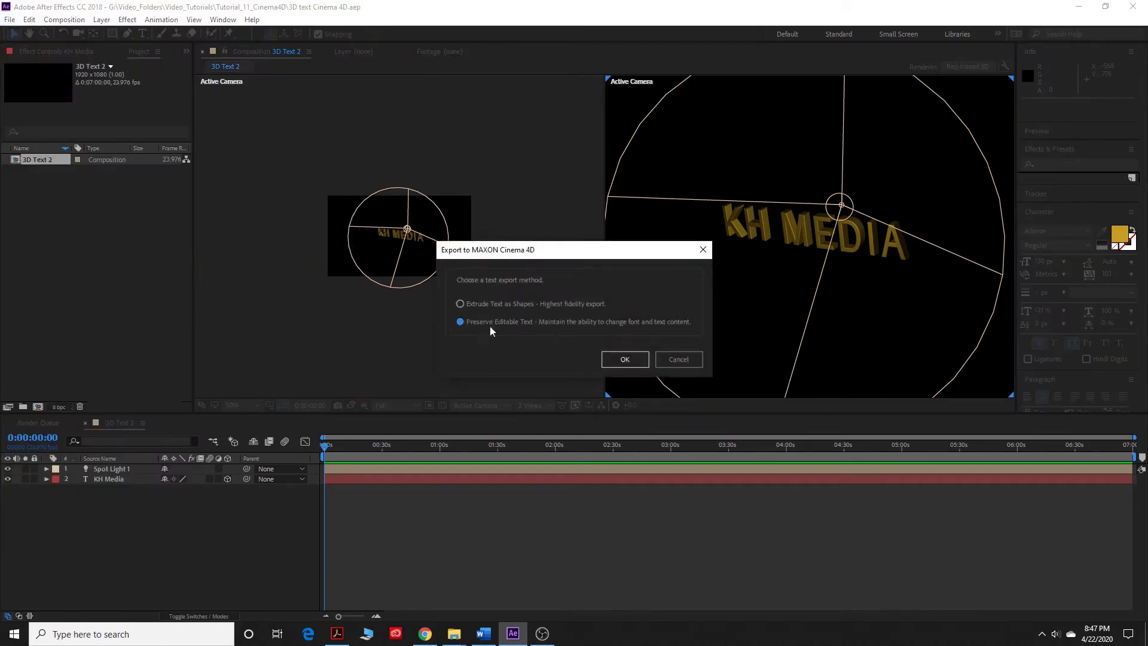
{"action": "left_click", "coordinate": [626, 359]}
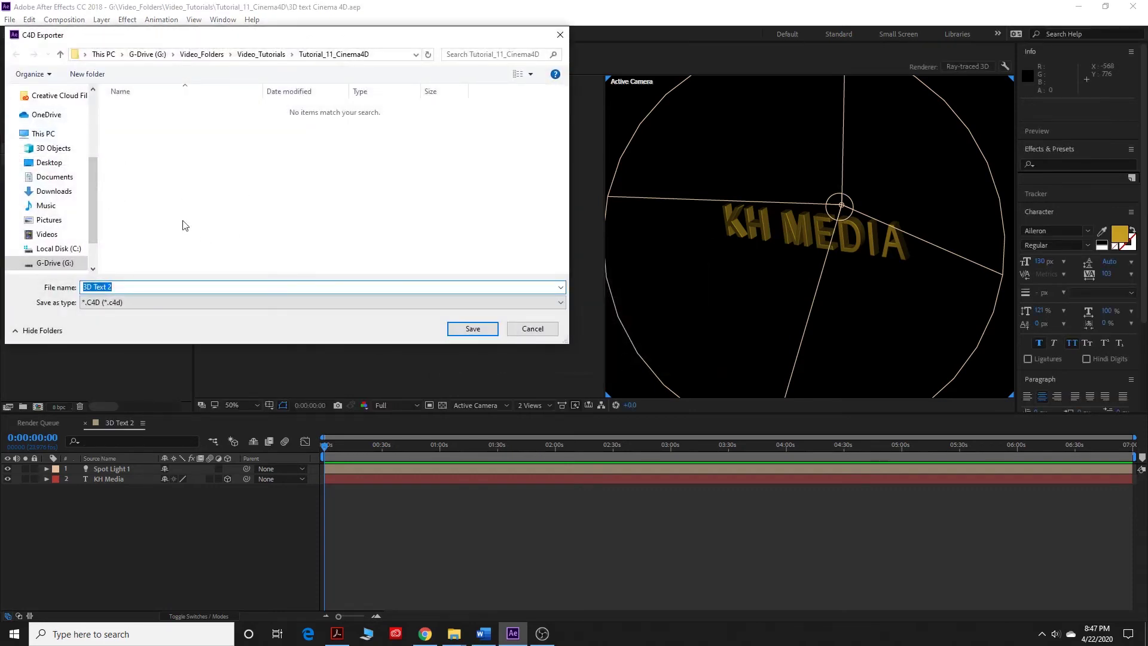
Step: Save the export as 3D Text 2.c4d in G-Drive > Video_Folders
{"action": "left_click", "coordinate": [55, 263]}
{"action": "double_click", "coordinate": [144, 145]}
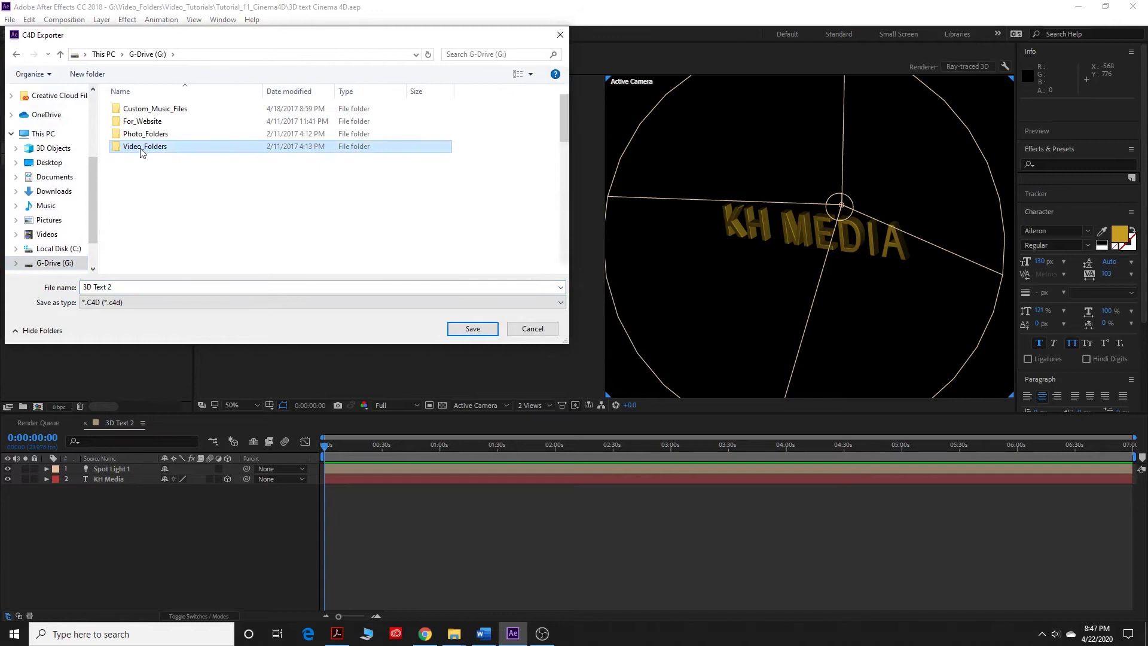
{"action": "scroll", "coordinate": [184, 240], "scroll_direction": "down", "scroll_amount": 5}
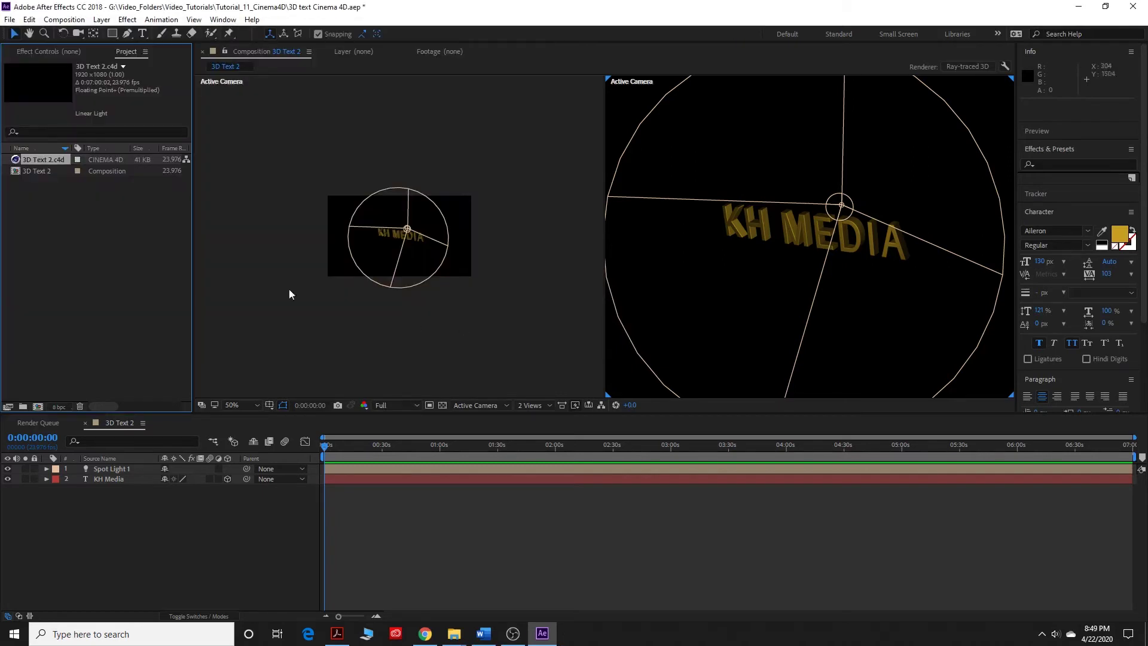
{"action": "left_click", "coordinate": [107, 226]}
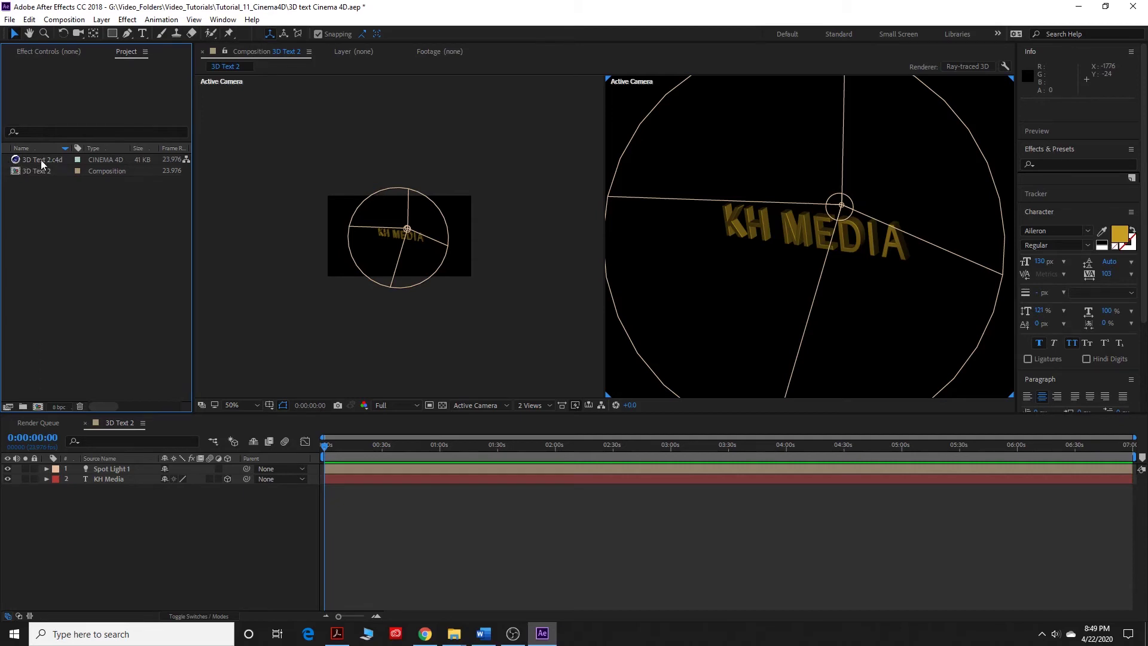
Step: Open the 3D Text 2.c4d item in Cinema 4D Lite with Edit Original
{"action": "left_click", "coordinate": [42, 162]}
{"action": "left_click", "coordinate": [29, 20]}
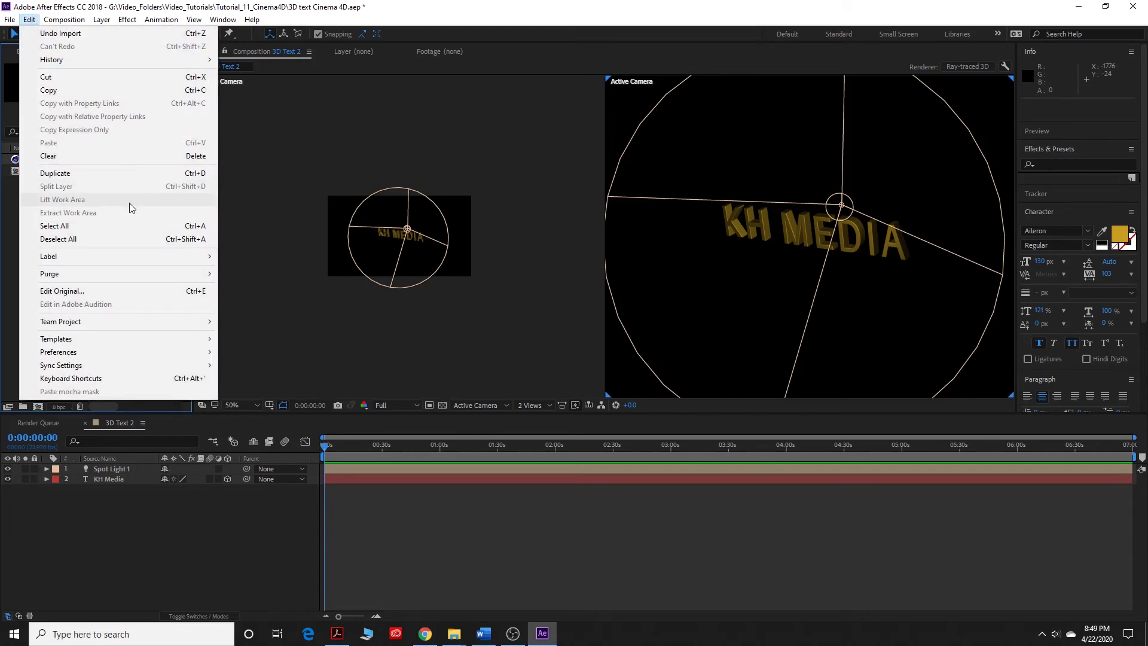
{"action": "left_click", "coordinate": [122, 291]}
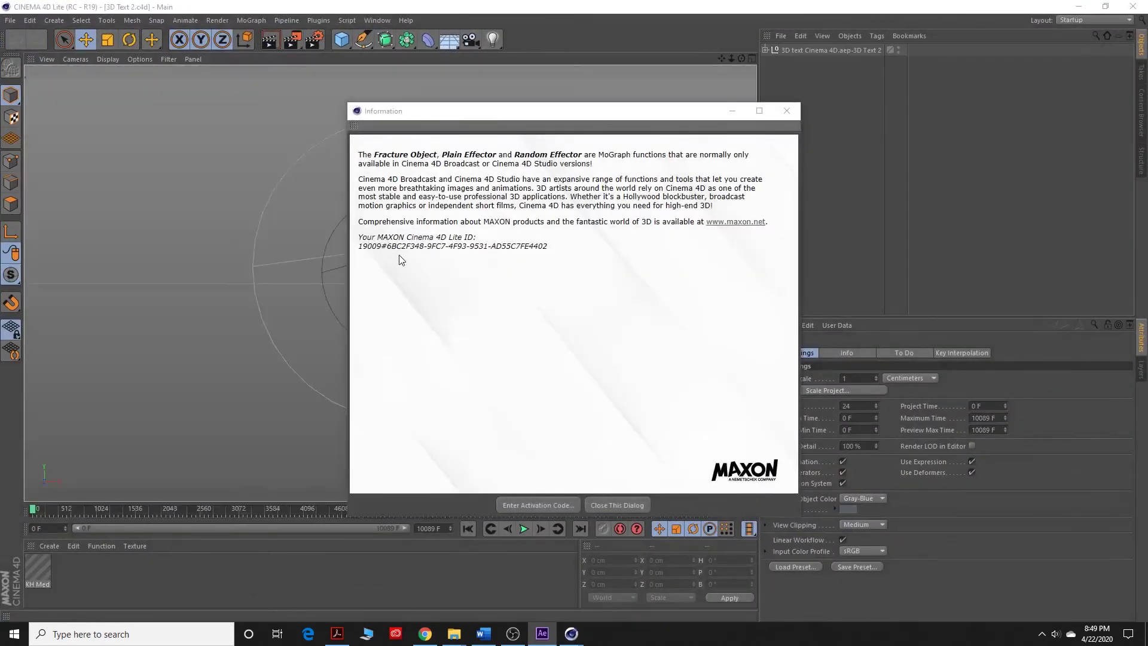
Step: Dismiss the Lite information notice and select Spot Light 1 to show its Light Object settings
{"action": "left_click", "coordinate": [601, 503]}
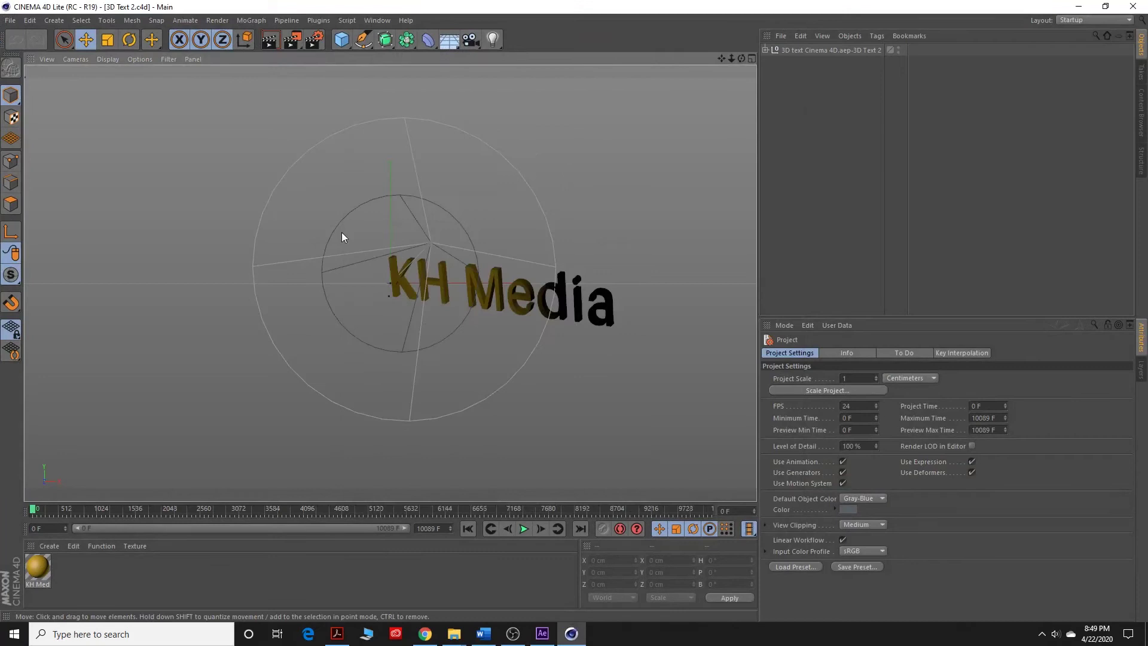
{"action": "left_click", "coordinate": [529, 295]}
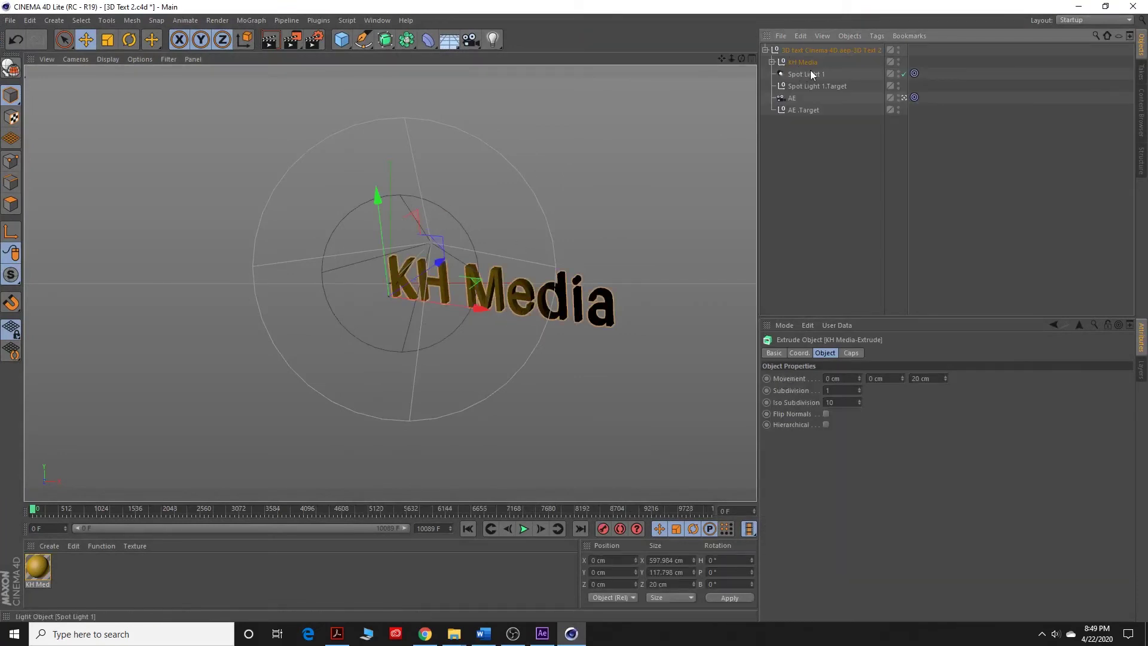
{"action": "left_click", "coordinate": [766, 50]}
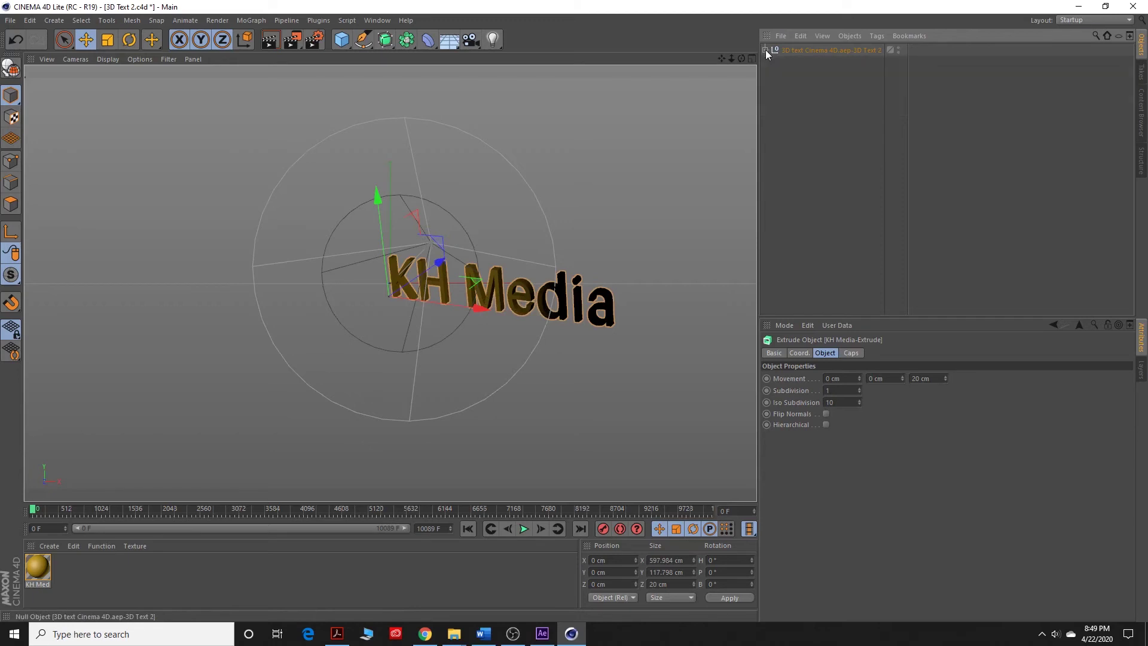
{"action": "left_click", "coordinate": [765, 50]}
{"action": "left_click", "coordinate": [812, 74]}
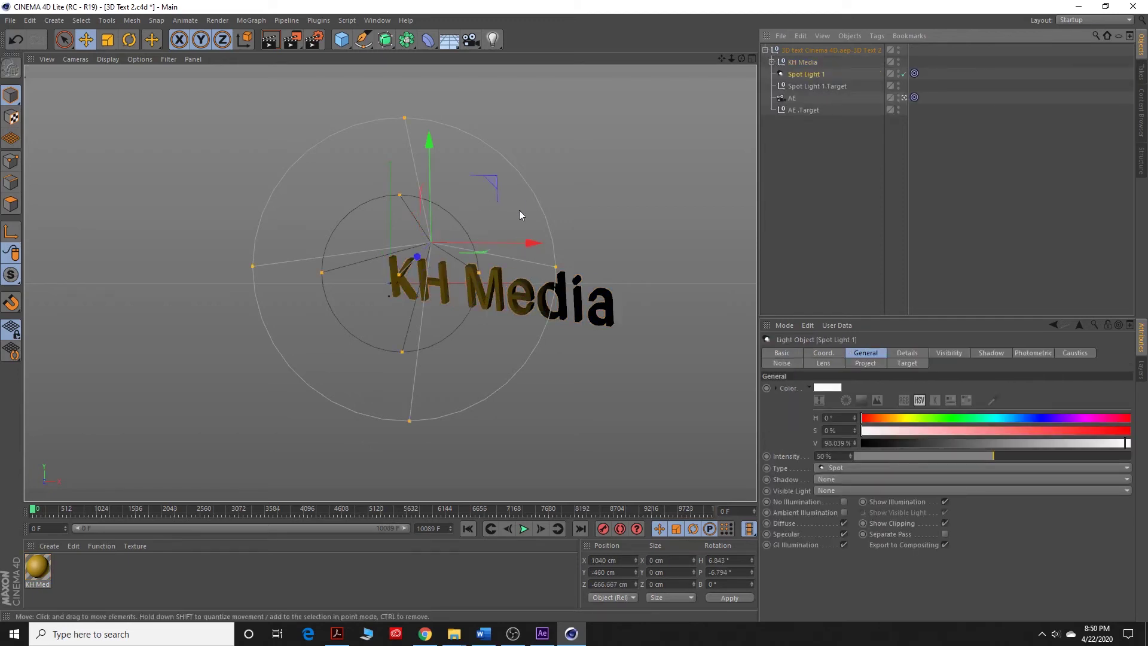
Step: Move Spot Light 1 down and right beside the KH Media text and narrow its inner cone
{"action": "mouse_move", "coordinate": [550, 218]}
{"action": "left_mouse_down"}
{"action": "mouse_move", "coordinate": [403, 240]}
{"action": "mouse_move", "coordinate": [204, 219]}
{"action": "mouse_move", "coordinate": [735, 233]}
{"action": "mouse_move", "coordinate": [270, 226]}
{"action": "mouse_move", "coordinate": [580, 246]}
{"action": "mouse_move", "coordinate": [688, 267]}
{"action": "mouse_move", "coordinate": [647, 189]}
{"action": "mouse_move", "coordinate": [545, 335]}
{"action": "mouse_move", "coordinate": [362, 288]}
{"action": "mouse_move", "coordinate": [296, 157]}
{"action": "mouse_move", "coordinate": [407, 217]}
{"action": "mouse_move", "coordinate": [611, 220]}
{"action": "mouse_move", "coordinate": [533, 249]}
{"action": "mouse_move", "coordinate": [403, 241]}
{"action": "mouse_move", "coordinate": [594, 270]}
{"action": "mouse_move", "coordinate": [616, 244]}
{"action": "mouse_move", "coordinate": [573, 227]}
{"action": "mouse_move", "coordinate": [532, 243]}
{"action": "mouse_move", "coordinate": [544, 239]}
{"action": "left_mouse_up"}
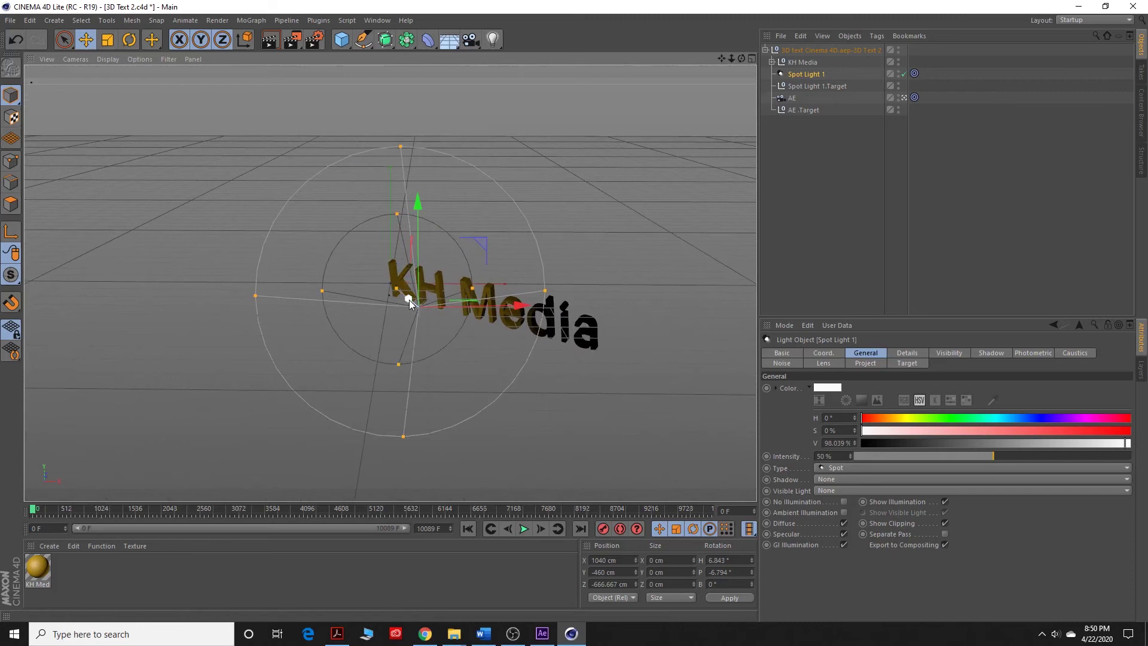
{"action": "left_click_drag", "start_coordinate": [410, 300], "coordinate": [497, 348]}
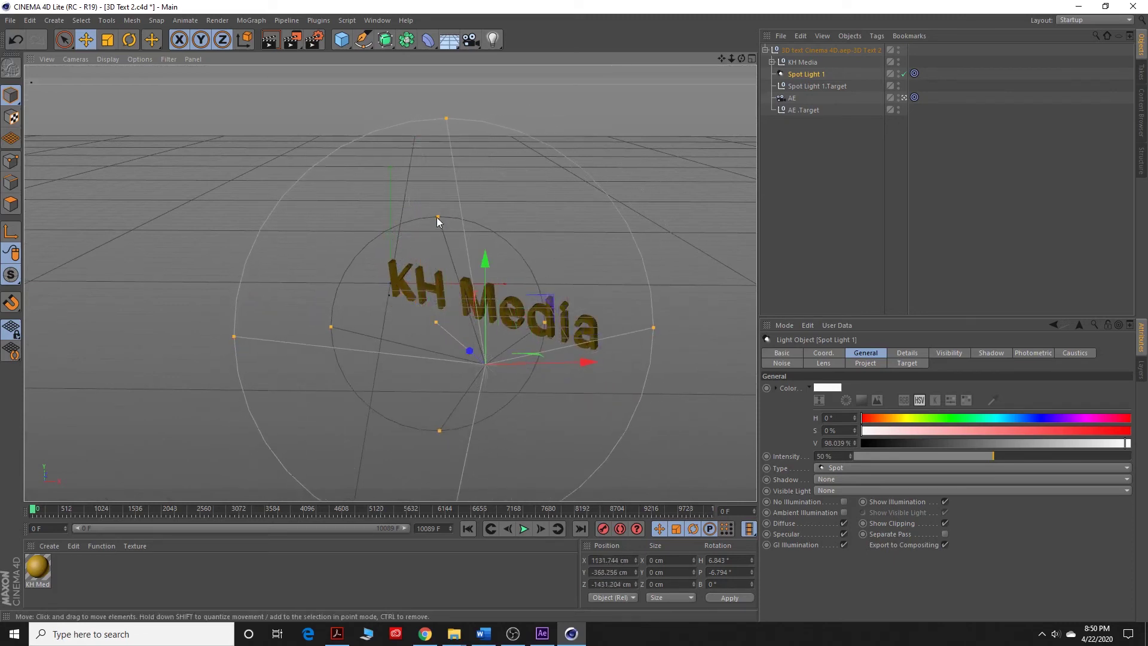
{"action": "mouse_move", "coordinate": [436, 217]}
{"action": "left_mouse_down"}
{"action": "mouse_move", "coordinate": [593, 242]}
{"action": "mouse_move", "coordinate": [360, 252]}
{"action": "mouse_move", "coordinate": [472, 248]}
{"action": "mouse_move", "coordinate": [432, 242]}
{"action": "mouse_move", "coordinate": [444, 231]}
{"action": "left_mouse_up"}
{"action": "left_click_drag", "start_coordinate": [569, 362], "coordinate": [663, 333]}
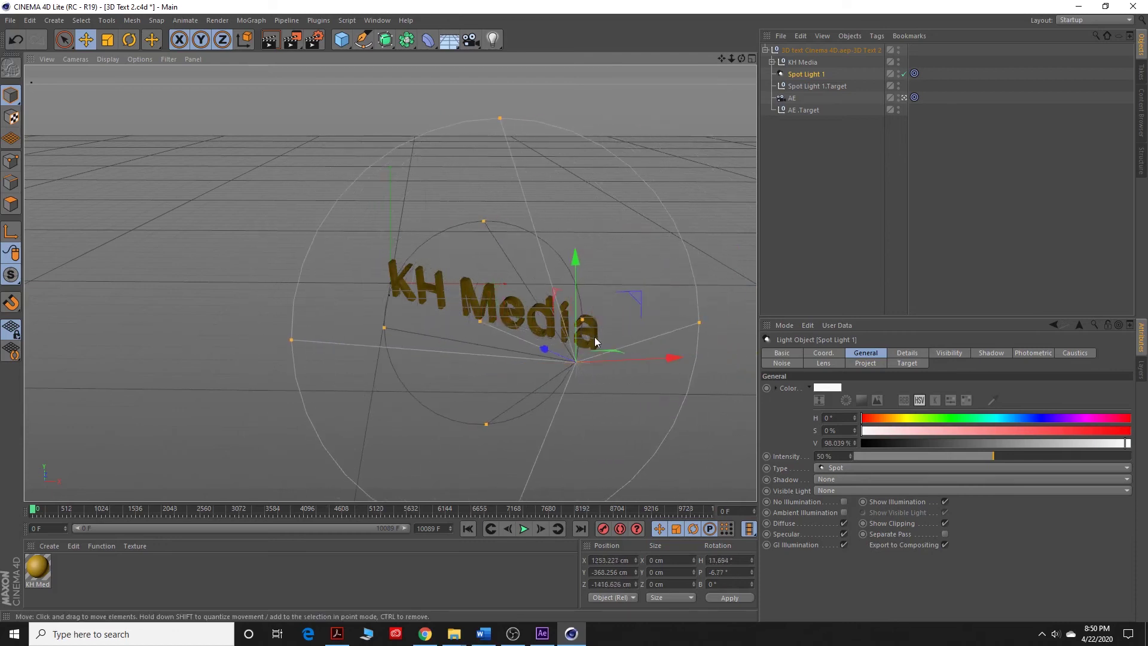
Step: Keep the name Spot Light 1 and raise its intensity to about 101%
{"action": "double_click", "coordinate": [809, 74]}
{"action": "key", "text": "Return"}
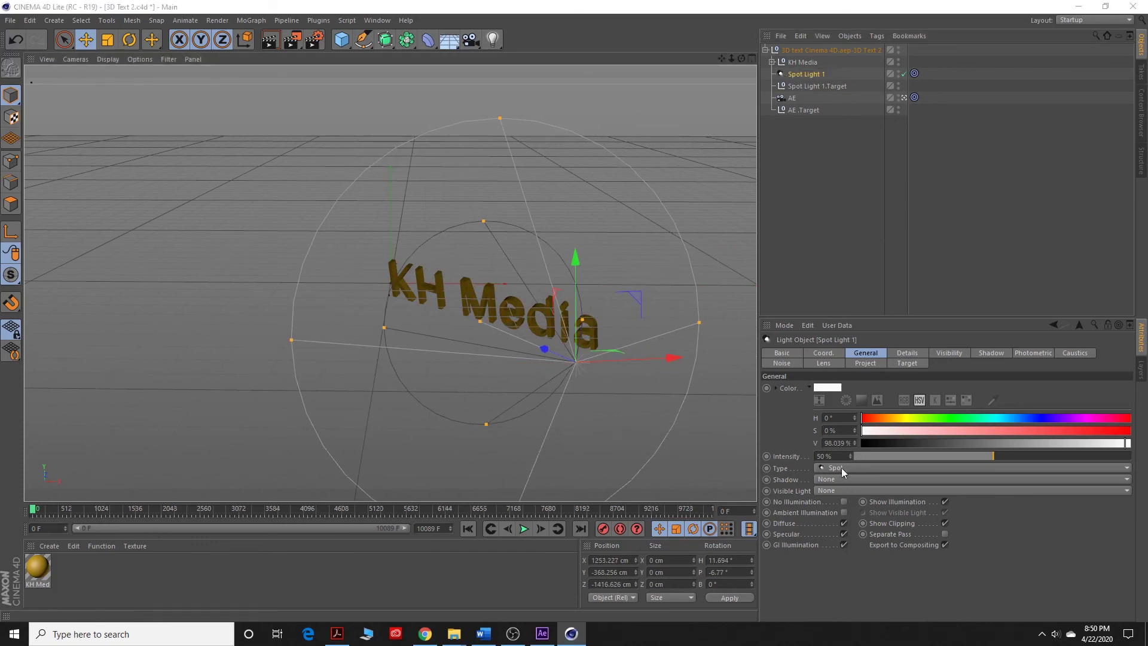
{"action": "left_click_drag", "start_coordinate": [850, 453], "coordinate": [852, 464]}
{"action": "scroll", "coordinate": [514, 335], "scroll_direction": "up", "scroll_amount": 5}
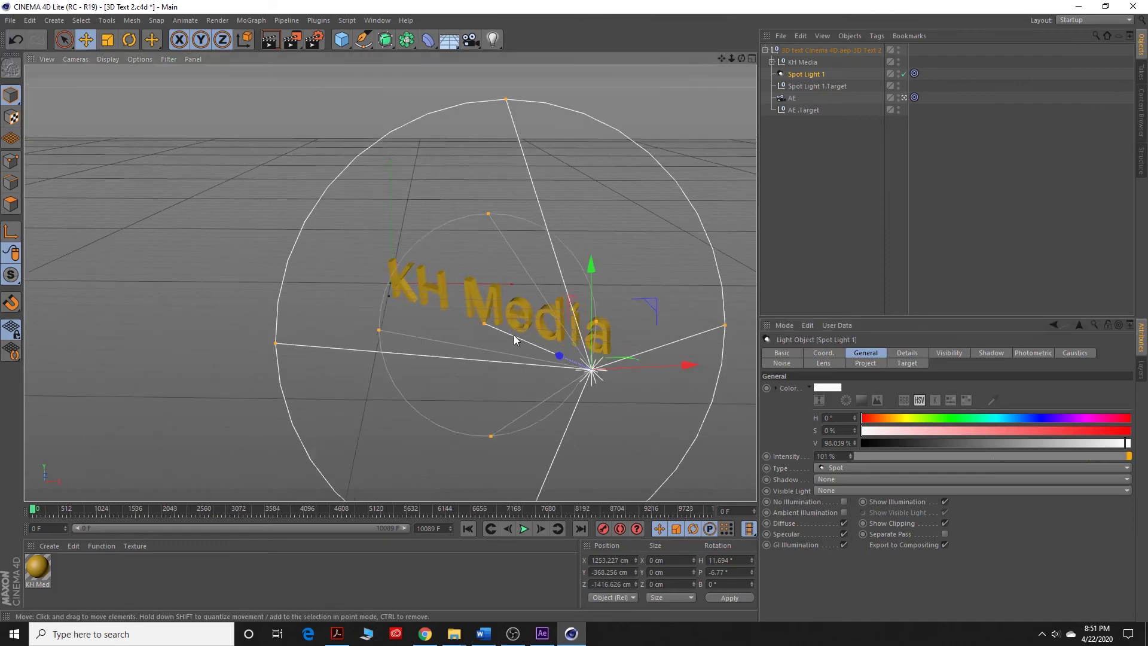
{"action": "scroll", "coordinate": [513, 336], "scroll_direction": "up", "scroll_amount": 2}
{"action": "scroll", "coordinate": [644, 351], "scroll_direction": "down", "scroll_amount": 3}
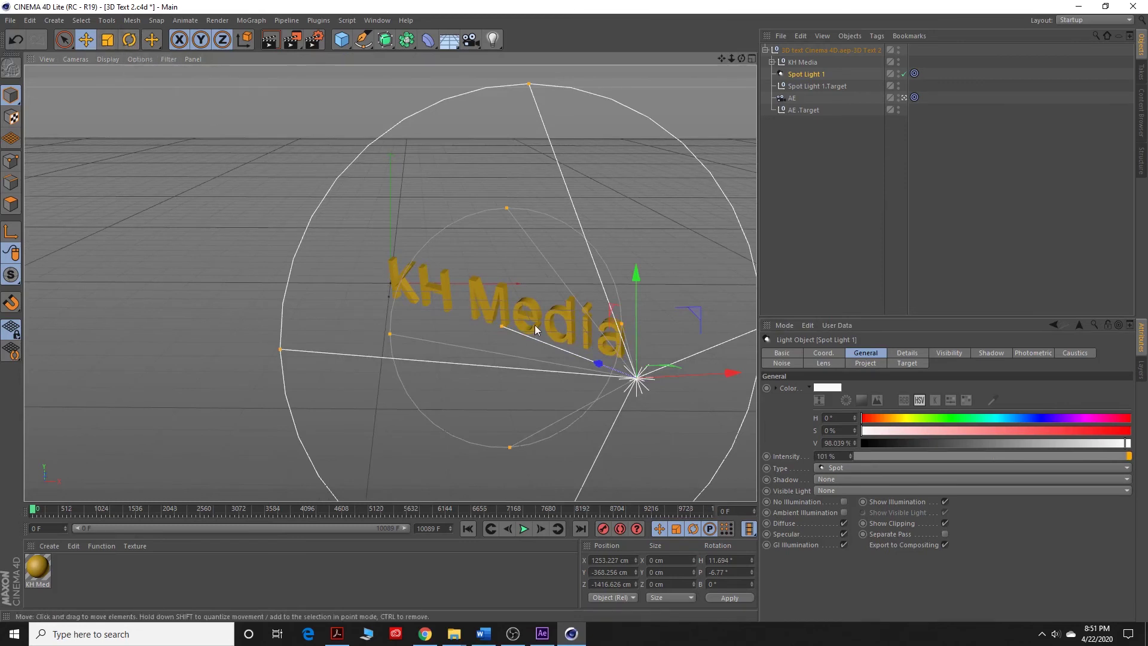
Step: Rotate the KH Media text to about -4 degrees of bank
{"action": "left_click", "coordinate": [433, 292]}
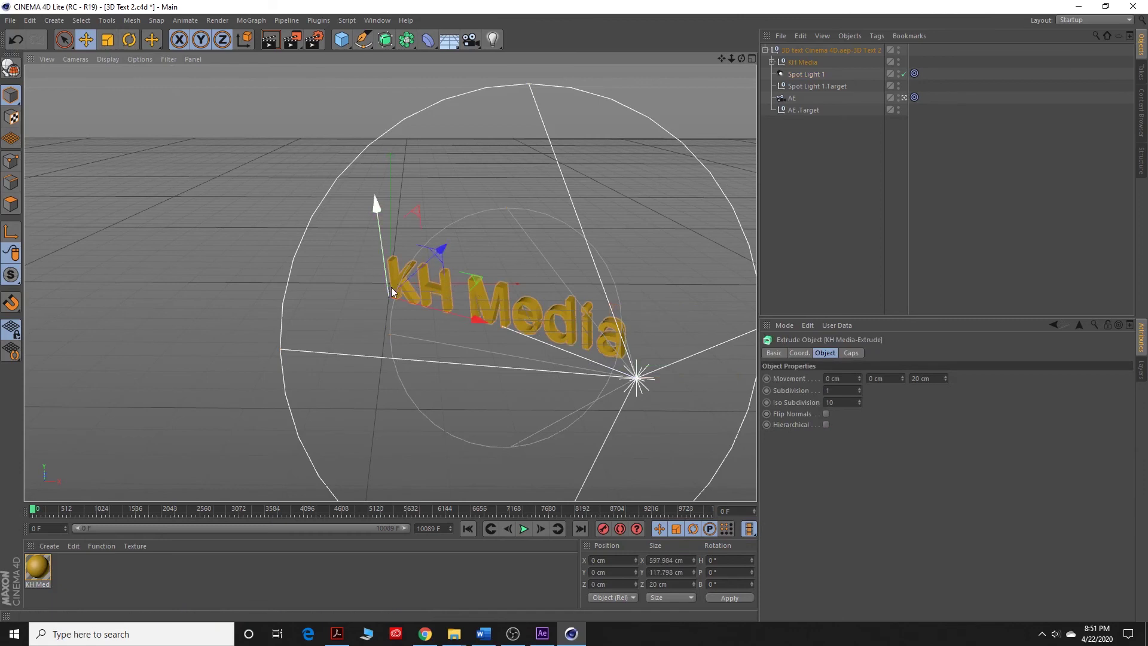
{"action": "key", "text": "r"}
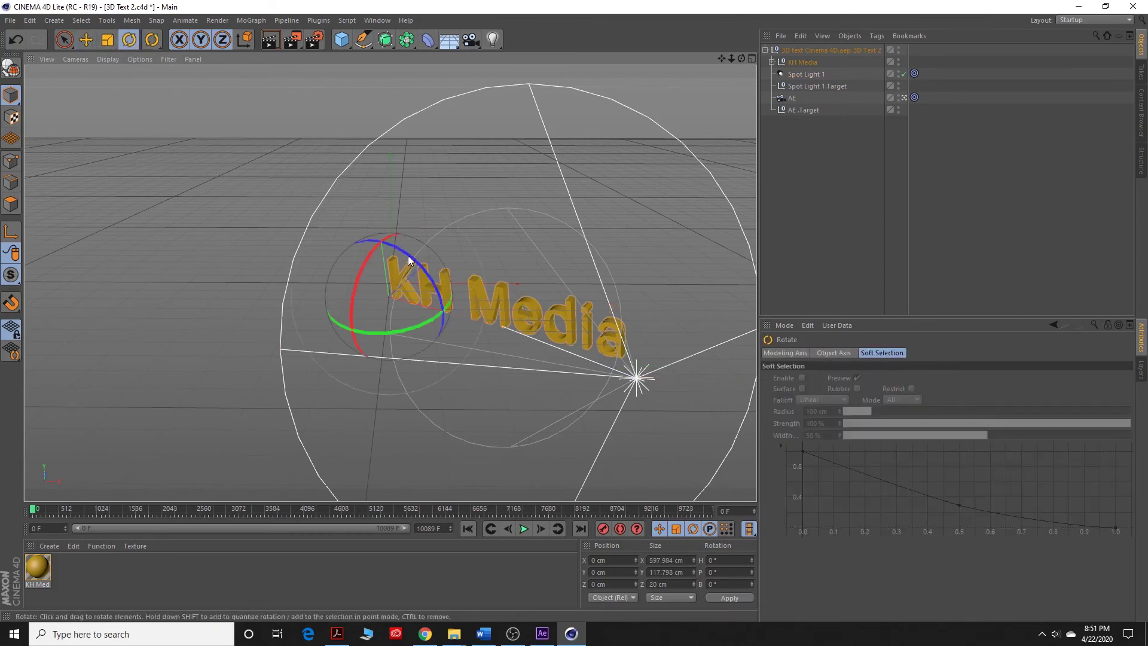
{"action": "mouse_move", "coordinate": [409, 253]}
{"action": "left_mouse_down"}
{"action": "mouse_move", "coordinate": [455, 311]}
{"action": "mouse_move", "coordinate": [458, 350]}
{"action": "mouse_move", "coordinate": [402, 249]}
{"action": "mouse_move", "coordinate": [303, 185]}
{"action": "mouse_move", "coordinate": [414, 273]}
{"action": "mouse_move", "coordinate": [403, 264]}
{"action": "left_mouse_up"}
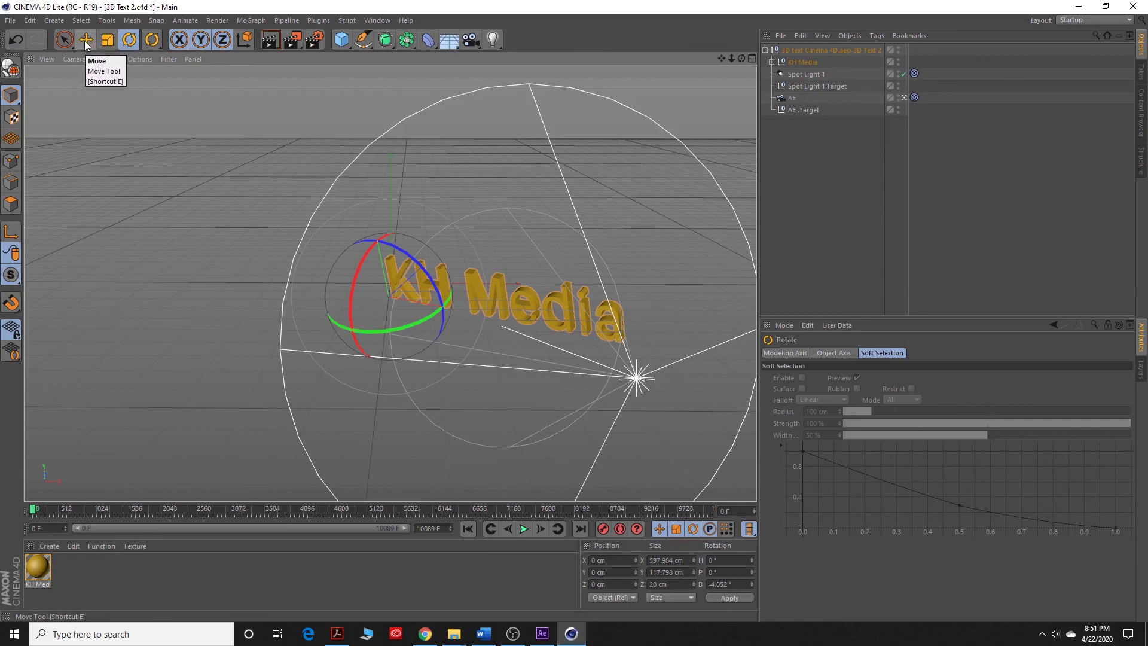
Step: Move the KH Media text along its X axis to a new position
{"action": "key", "text": "e"}
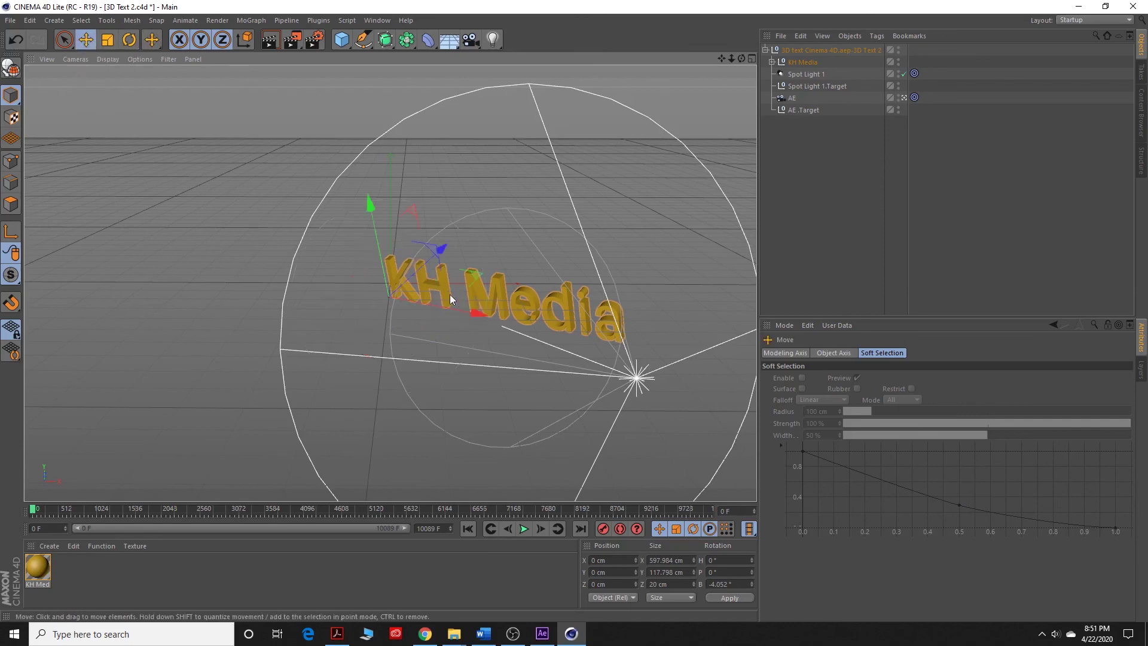
{"action": "left_click_drag", "start_coordinate": [427, 307], "coordinate": [409, 256]}
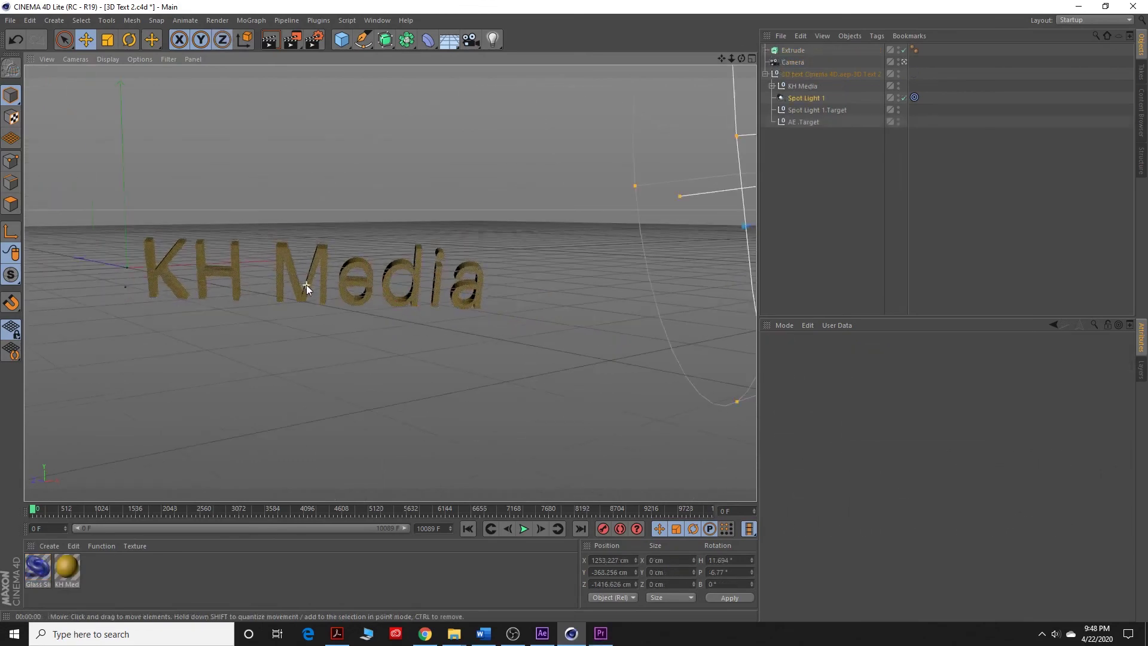
{"action": "left_click", "coordinate": [331, 269]}
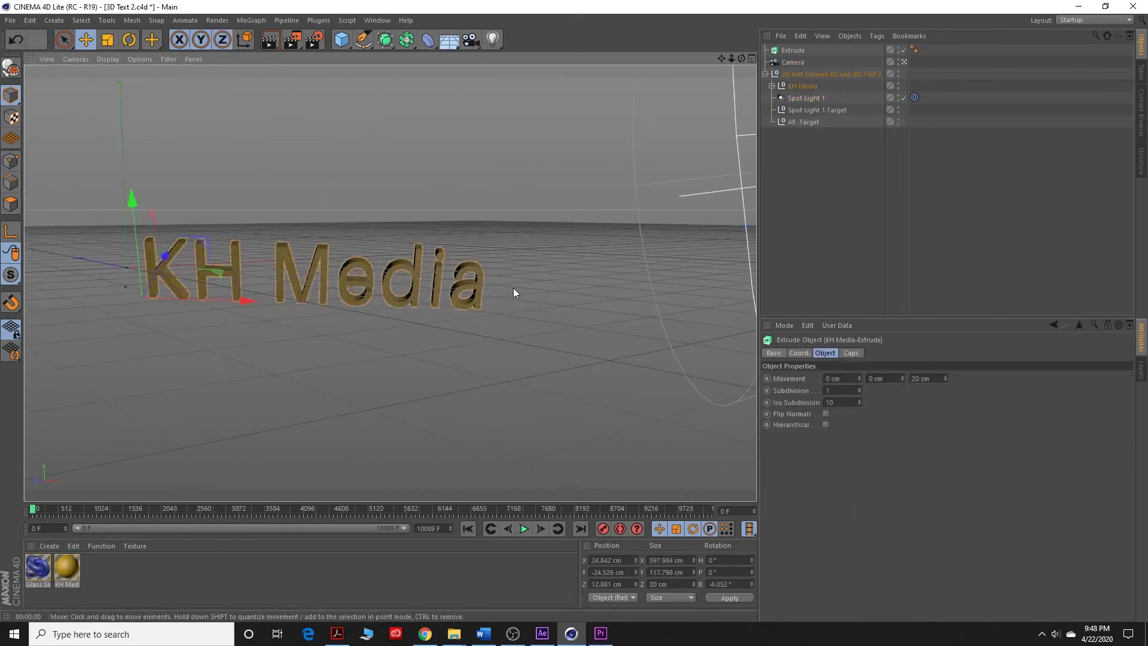
Step: Apply the Glass Simple Blue material from the Content Browser to the KH Media text and render a preview
{"action": "left_click", "coordinate": [1142, 104]}
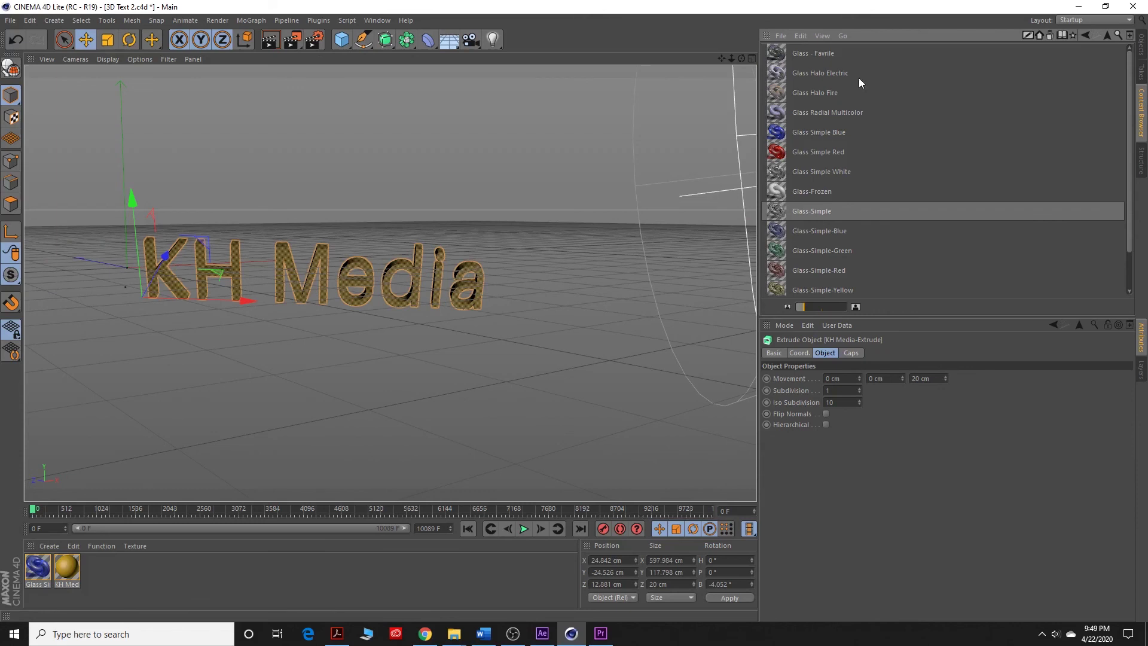
{"action": "left_click", "coordinate": [811, 212]}
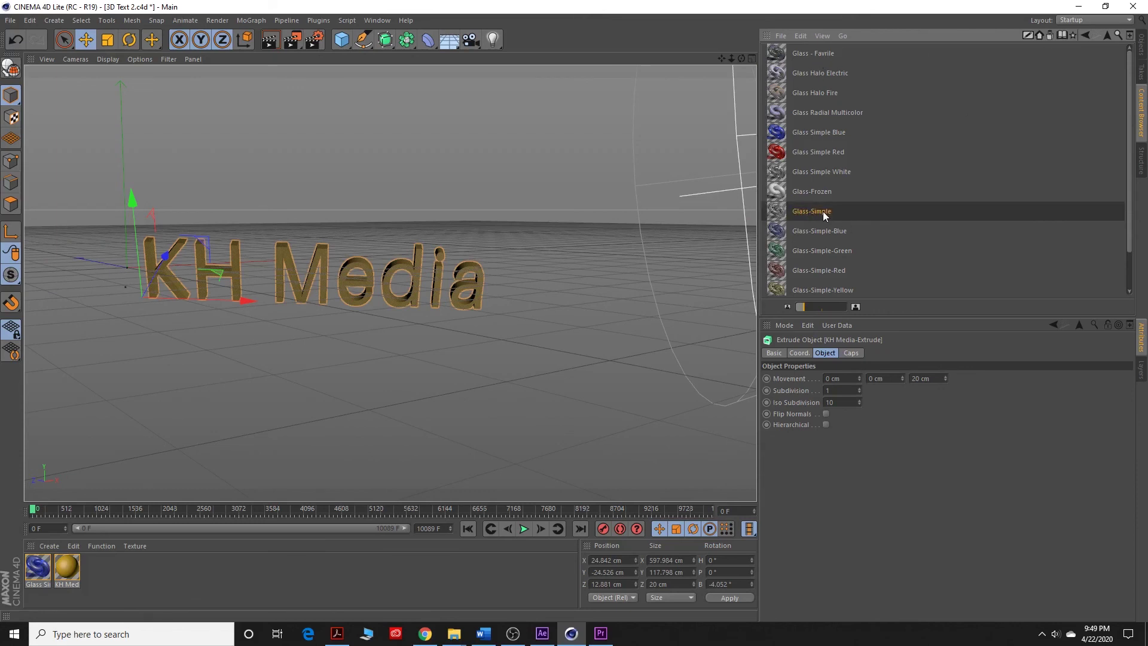
{"action": "left_click", "coordinate": [805, 130]}
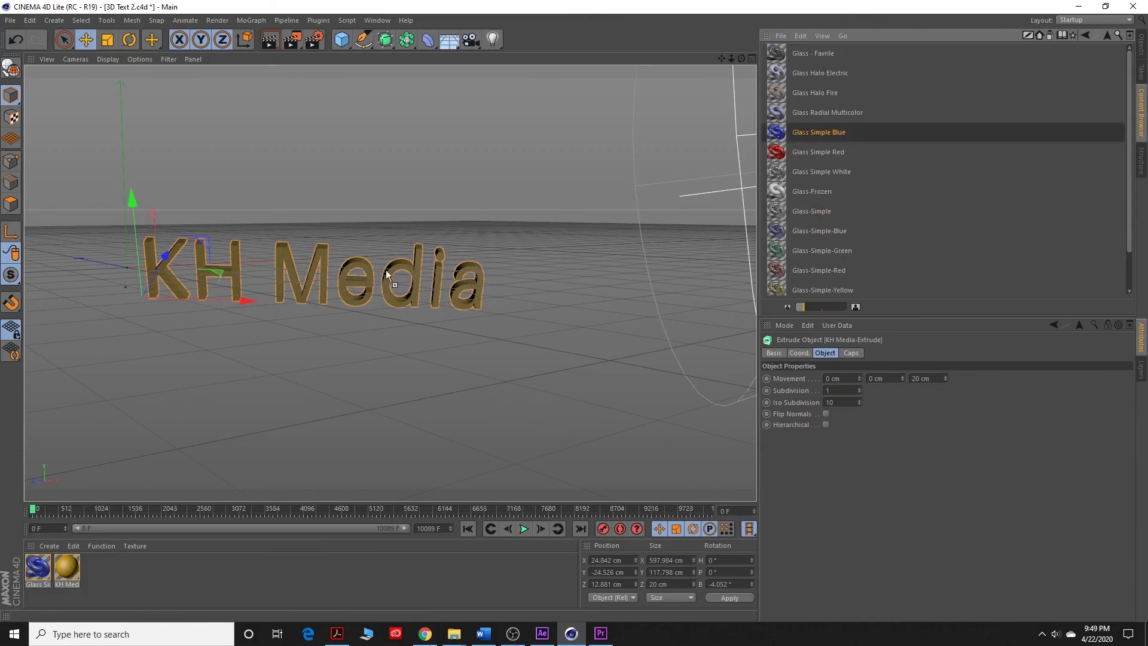
{"action": "left_click_drag", "start_coordinate": [386, 274], "coordinate": [327, 258]}
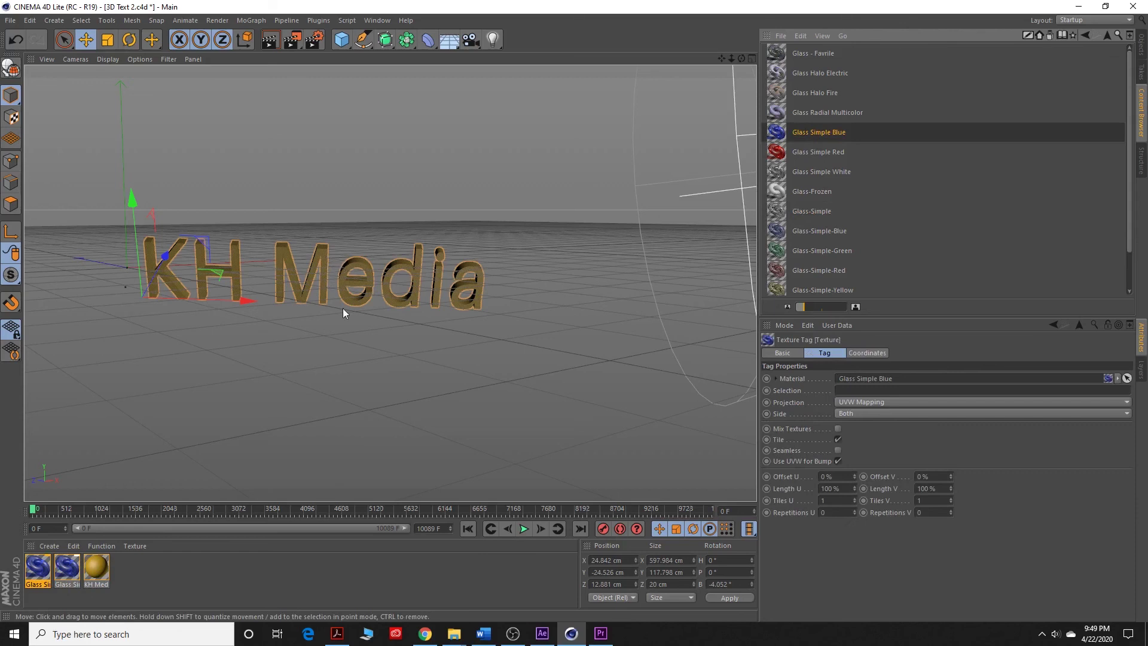
{"action": "left_click", "coordinate": [270, 40]}
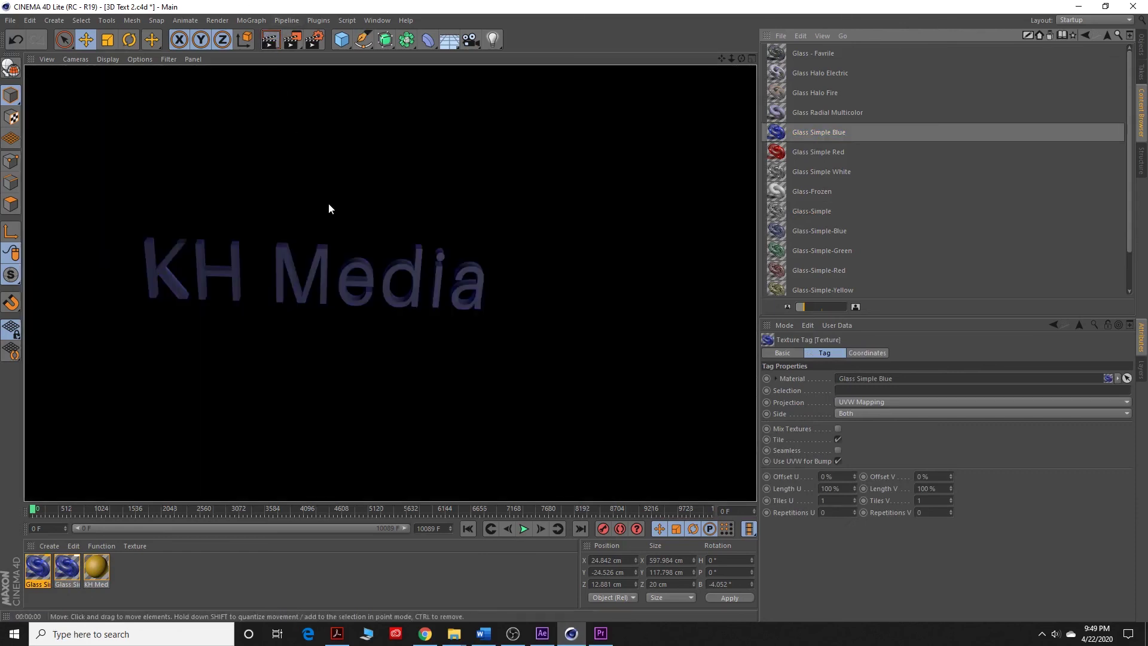